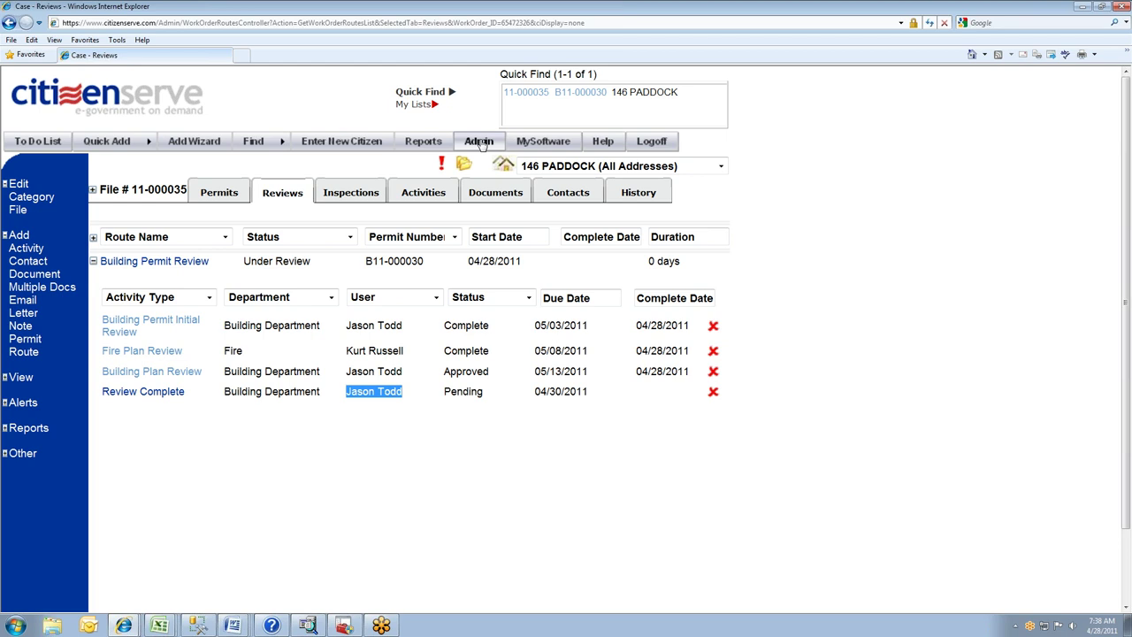
- Log off from the case reviews and start entering the admin user name at login
click(479, 141)
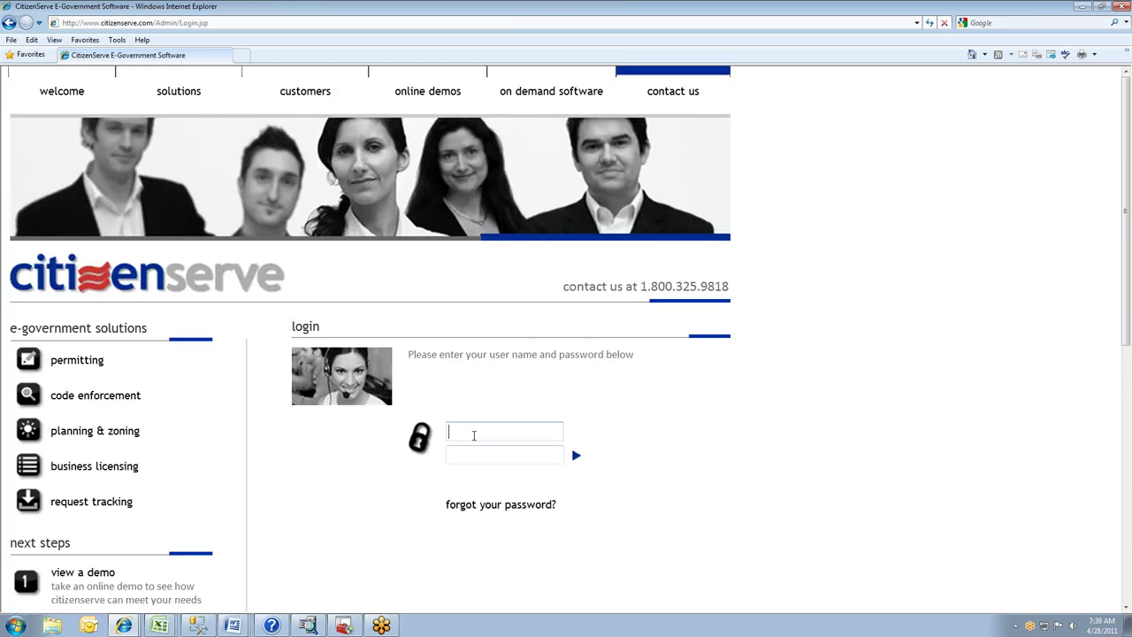
text(b)
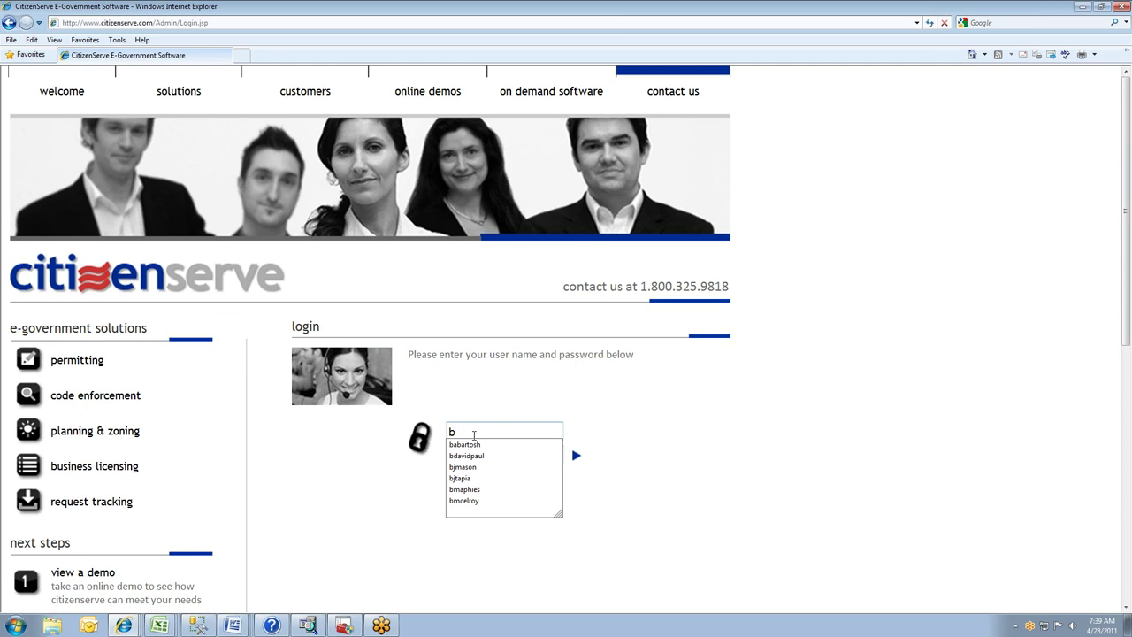
text(wayne)
- Sign in as administrator and open the CAP online citizen access options for Gotham City-Root
key(Tab)
text(********)
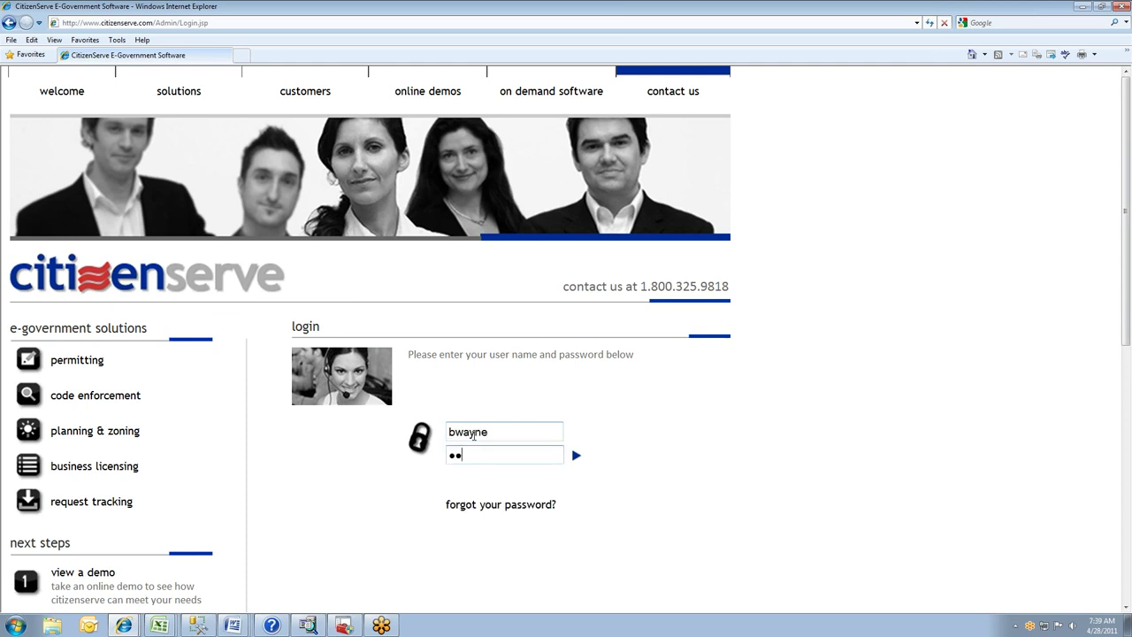
text(*)
click(482, 140)
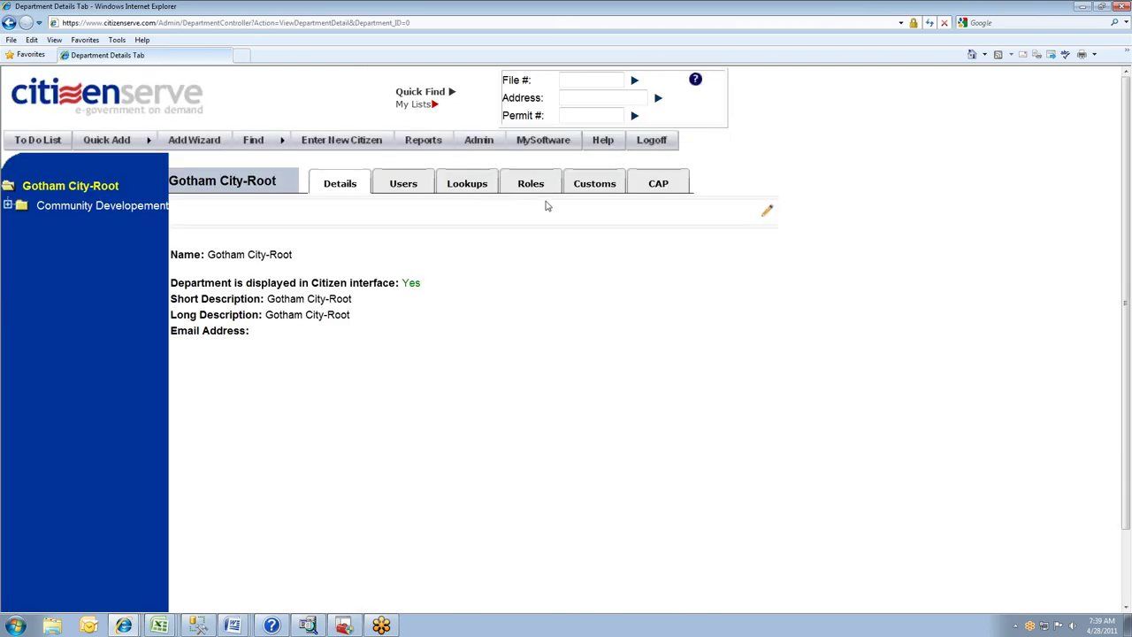
click(659, 187)
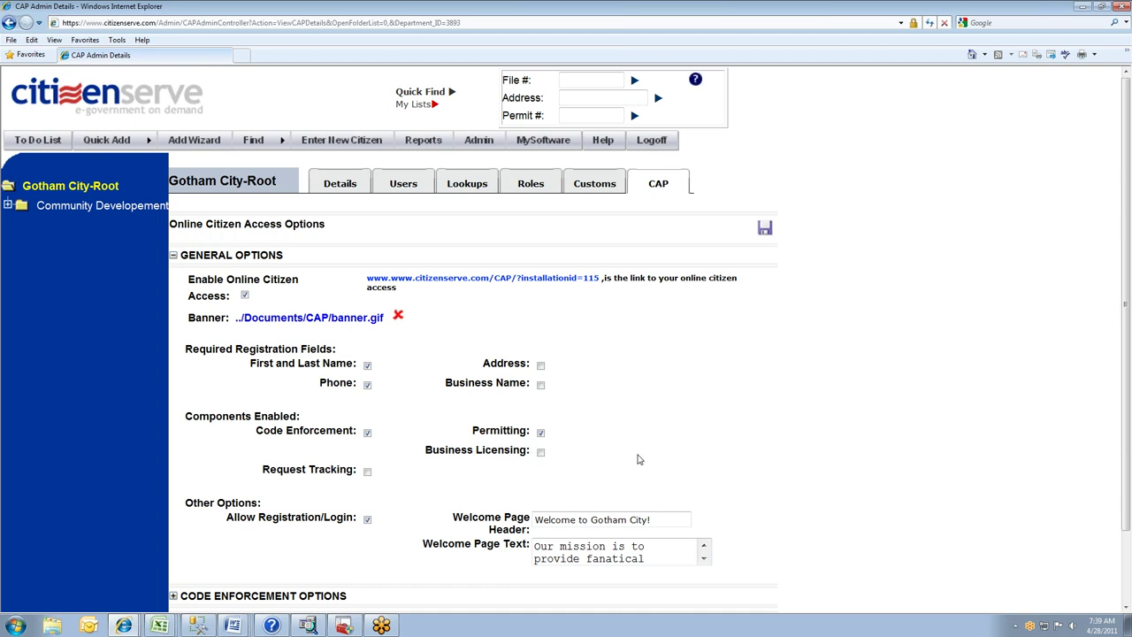
- Highlight the Gotham City name and the word 'fanatical' in the welcome text
scroll(640, 460, down, 2)
double_click(599, 433)
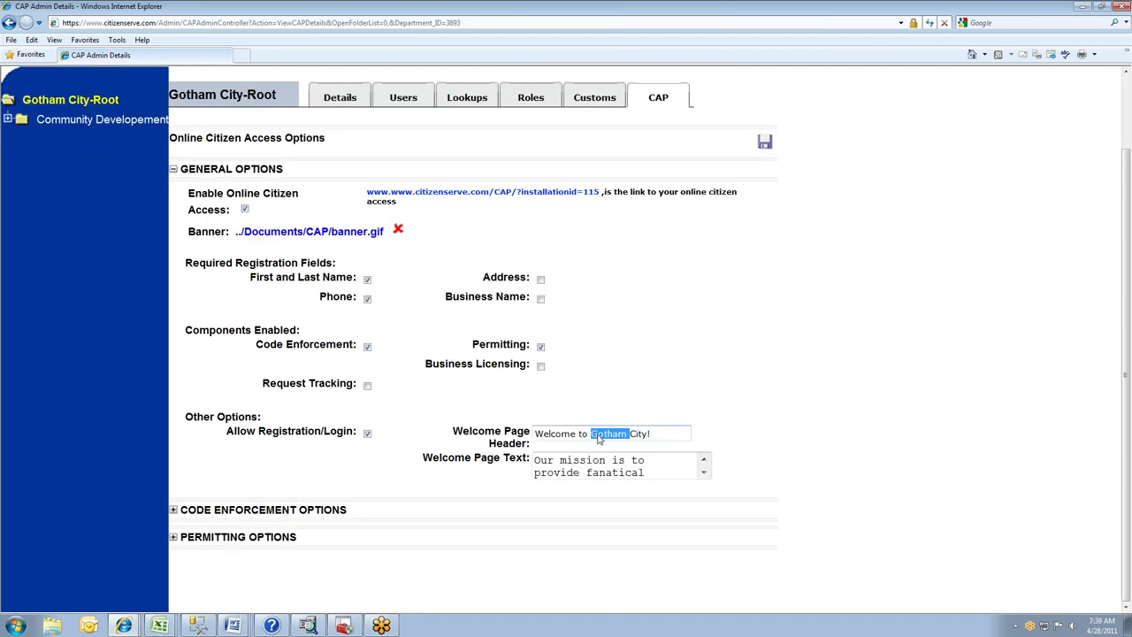
double_click(615, 472)
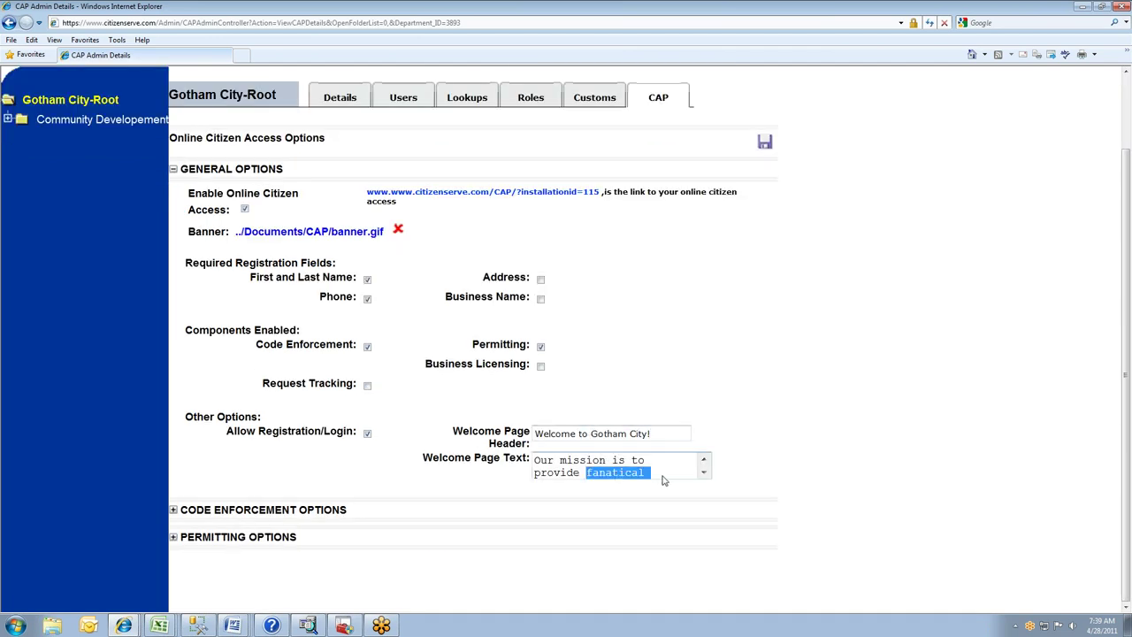
- Expand Permitting Options, review the permit, inspection and payment settings, then open the citizen portal
click(174, 536)
scroll(436, 505, down, 2)
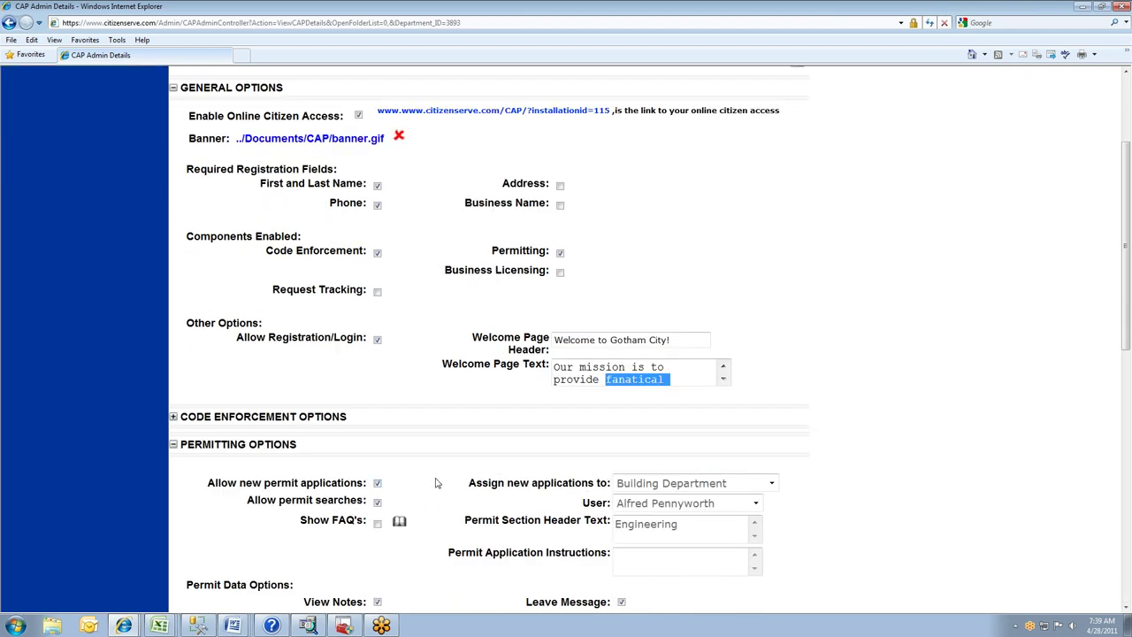
scroll(380, 468, down, 2)
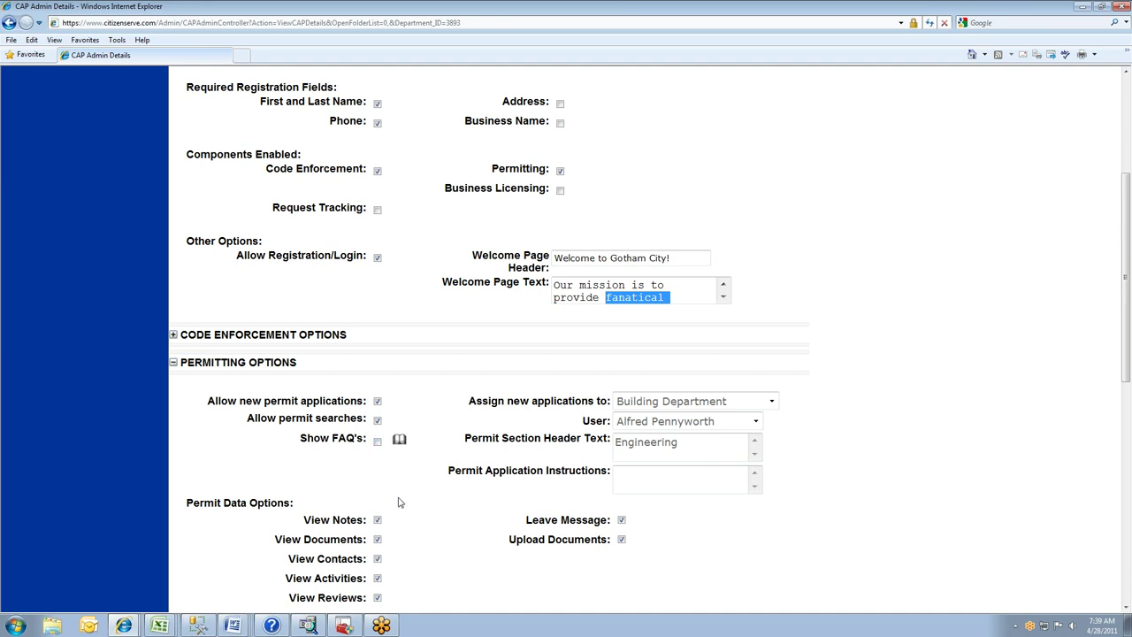
scroll(307, 510, down, 2)
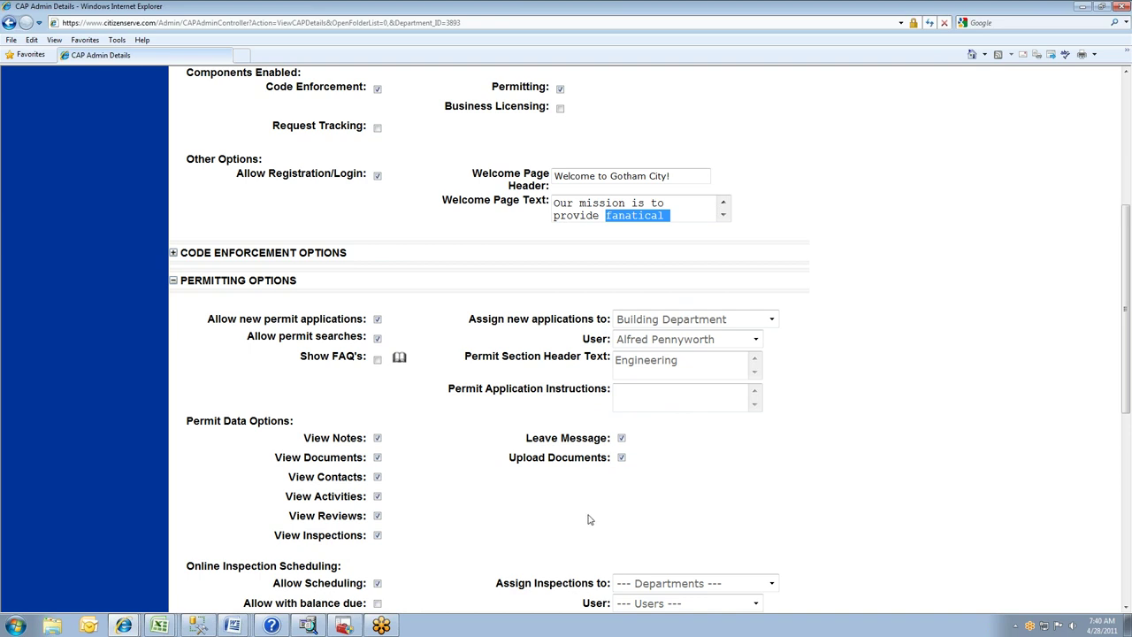
scroll(650, 525, down, 2)
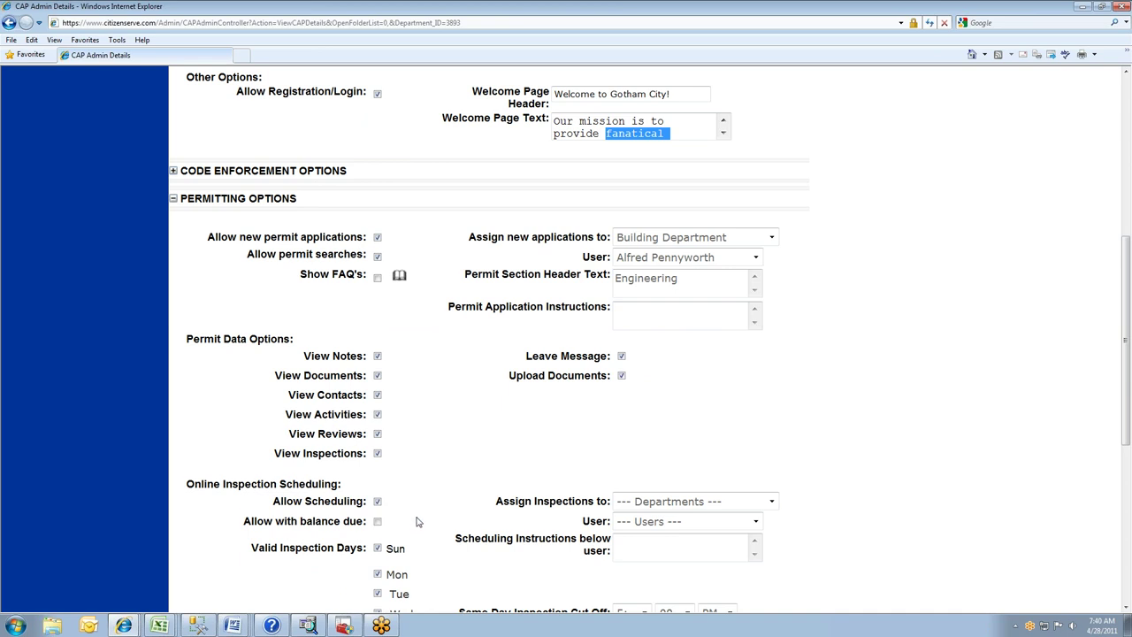
scroll(418, 521, down, 3)
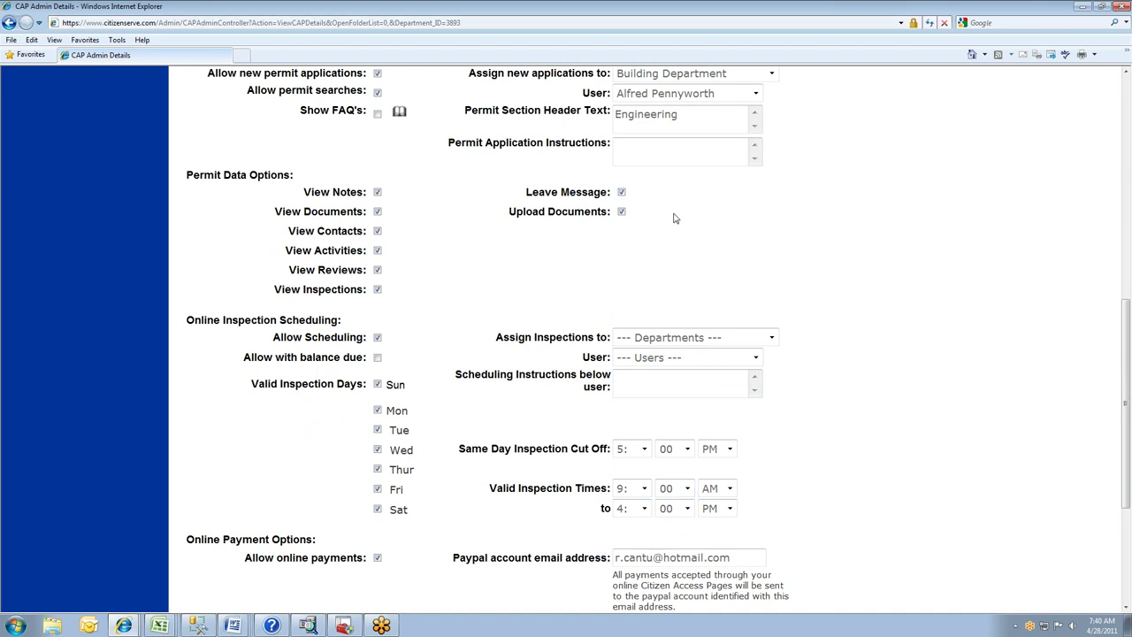
scroll(668, 219, up, 5)
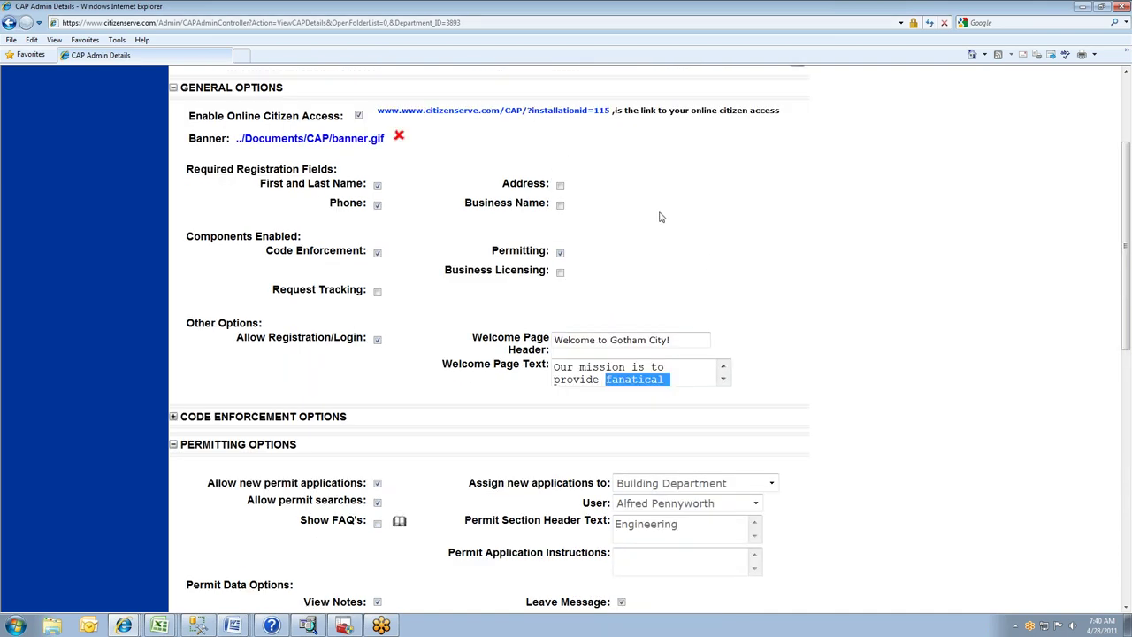
click(467, 113)
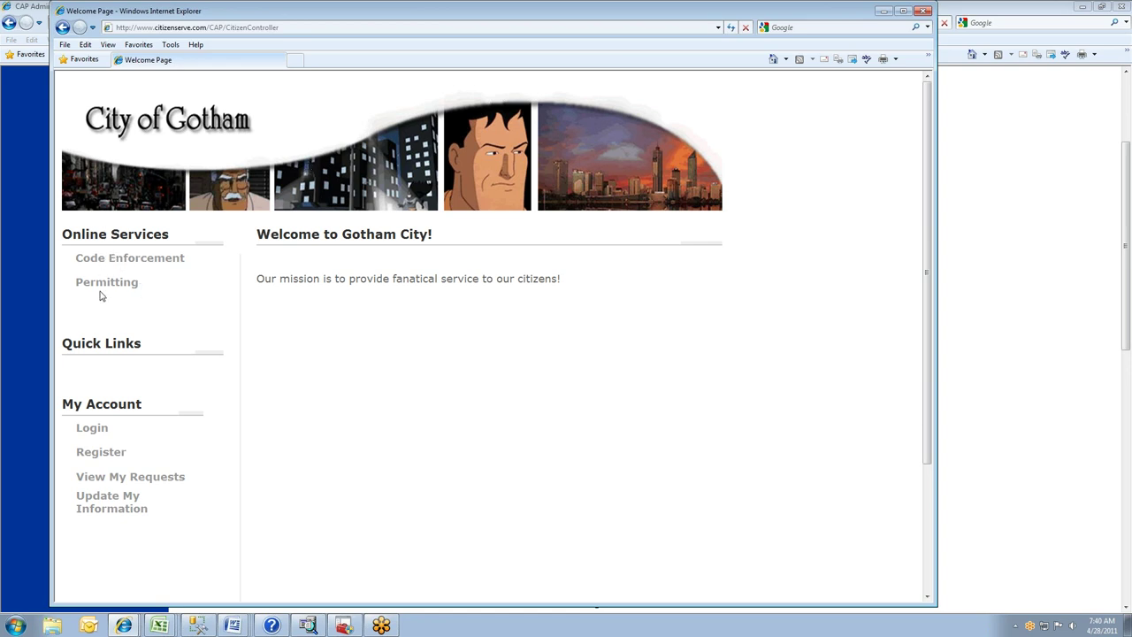
- Go to the portal's Permitting services and choose to view your own permits
click(108, 287)
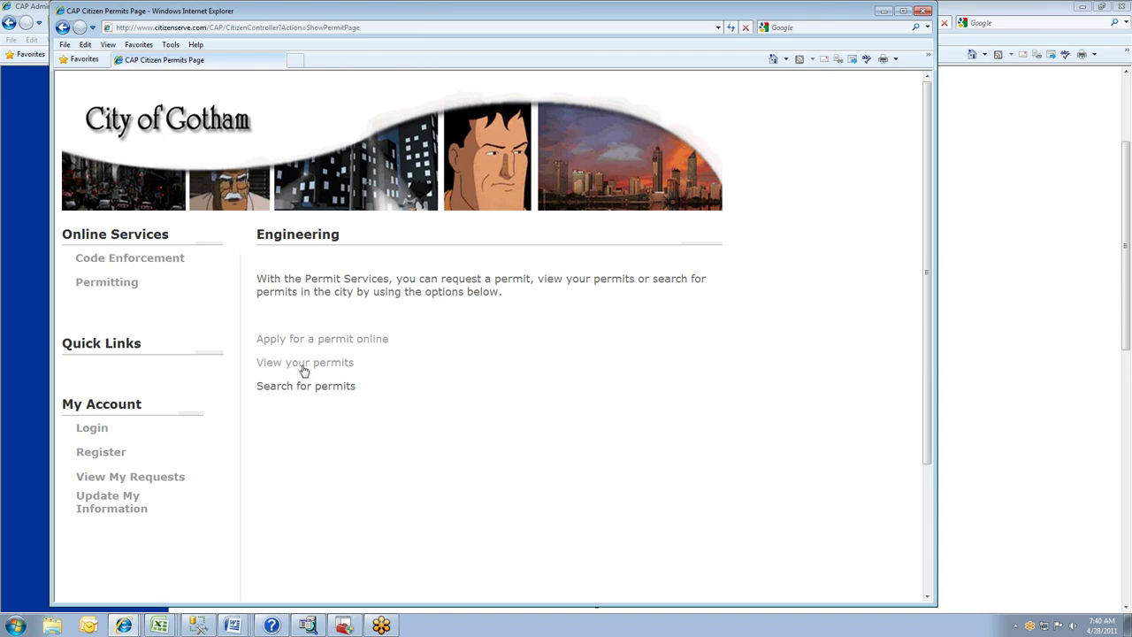
click(304, 365)
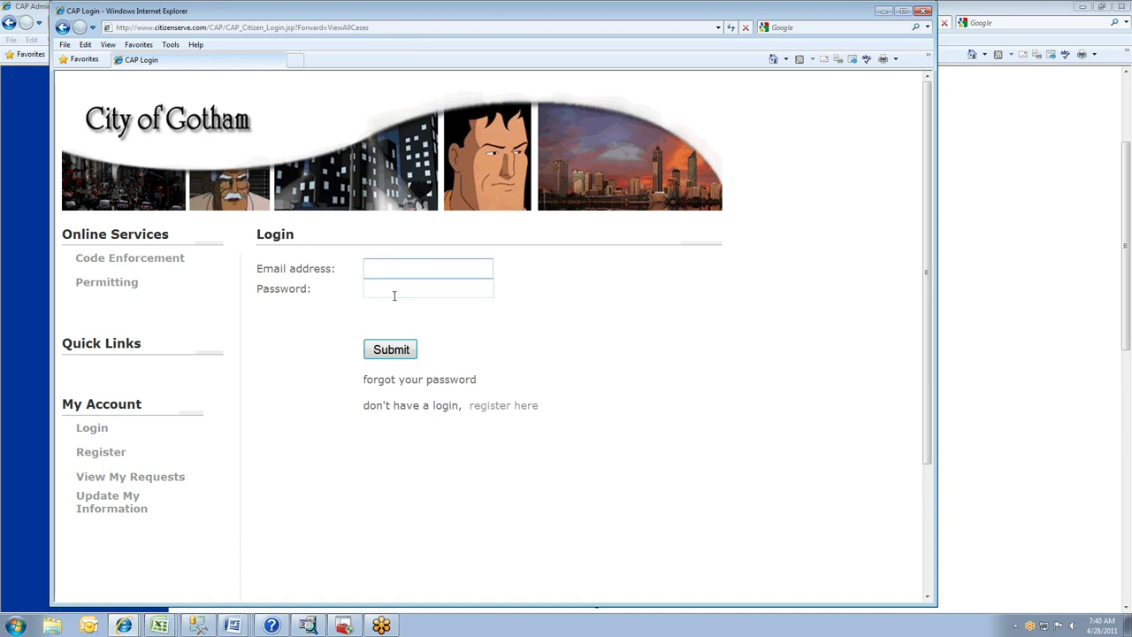
- Try logging in with the citizen's email and password, save the password, then open Register
text(jul)
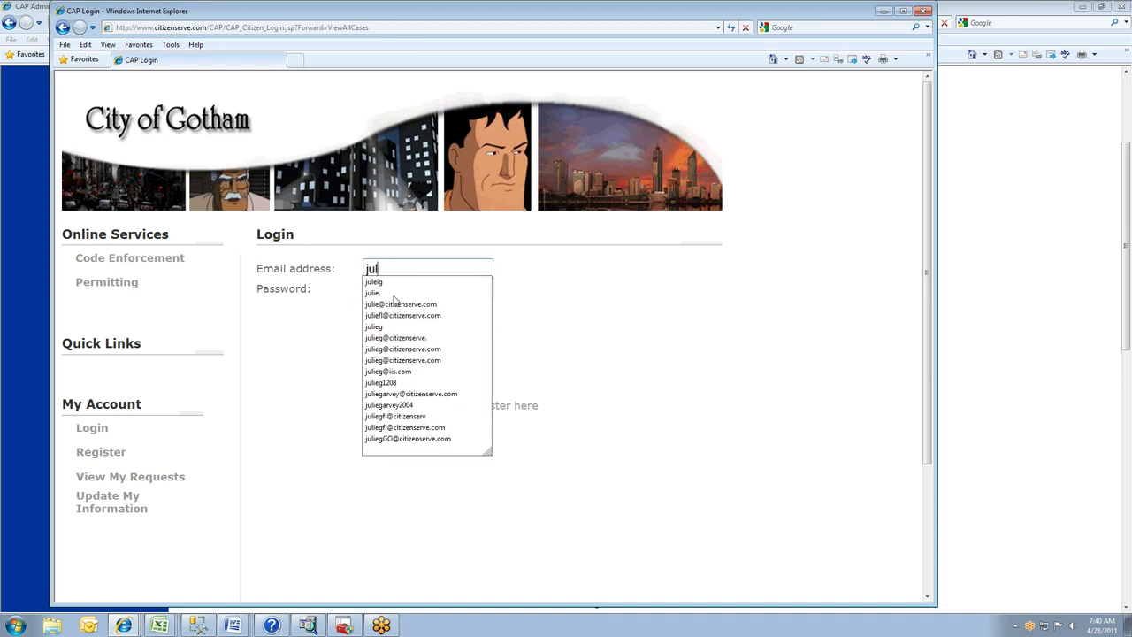
key(BackSpace)
key(BackSpace)
key(BackSpace)
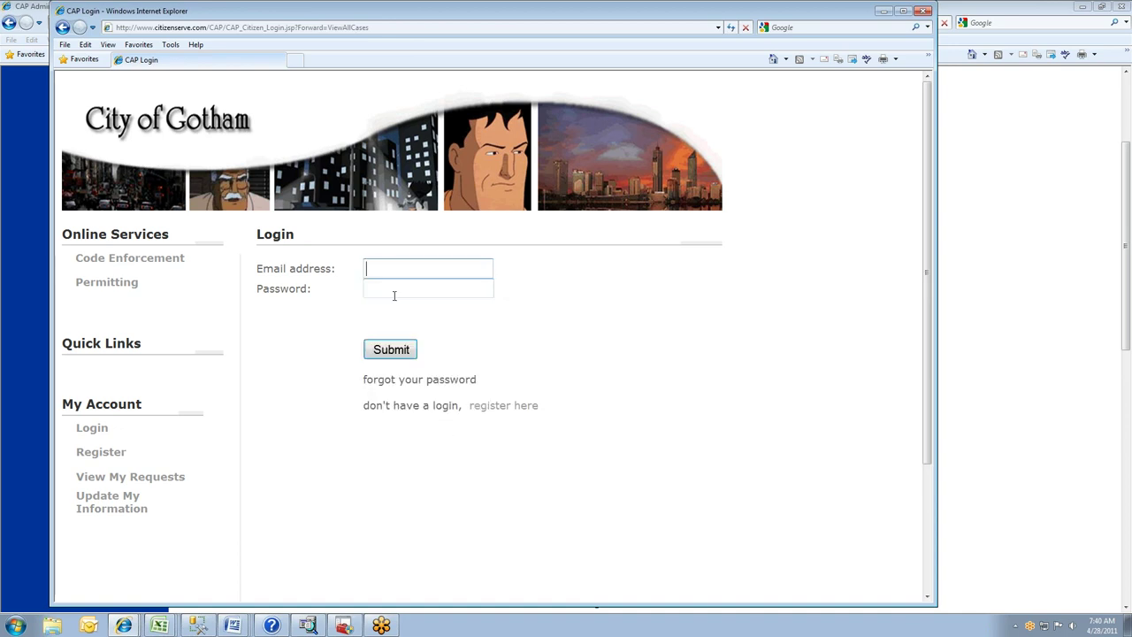
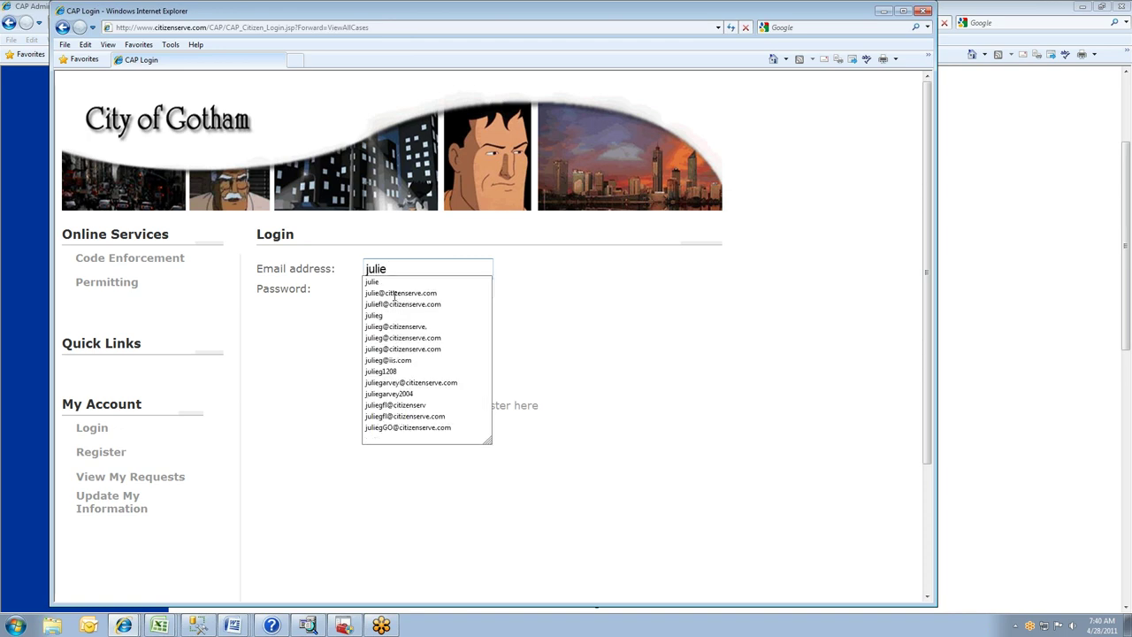
click(394, 296)
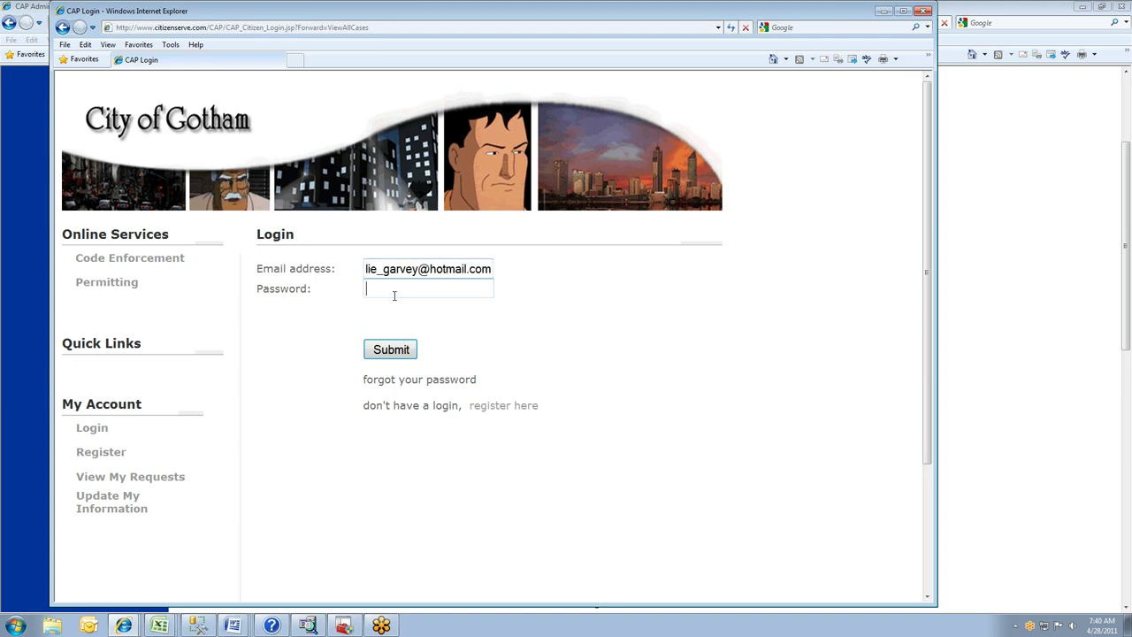
text(*********)
key(Return)
click(536, 350)
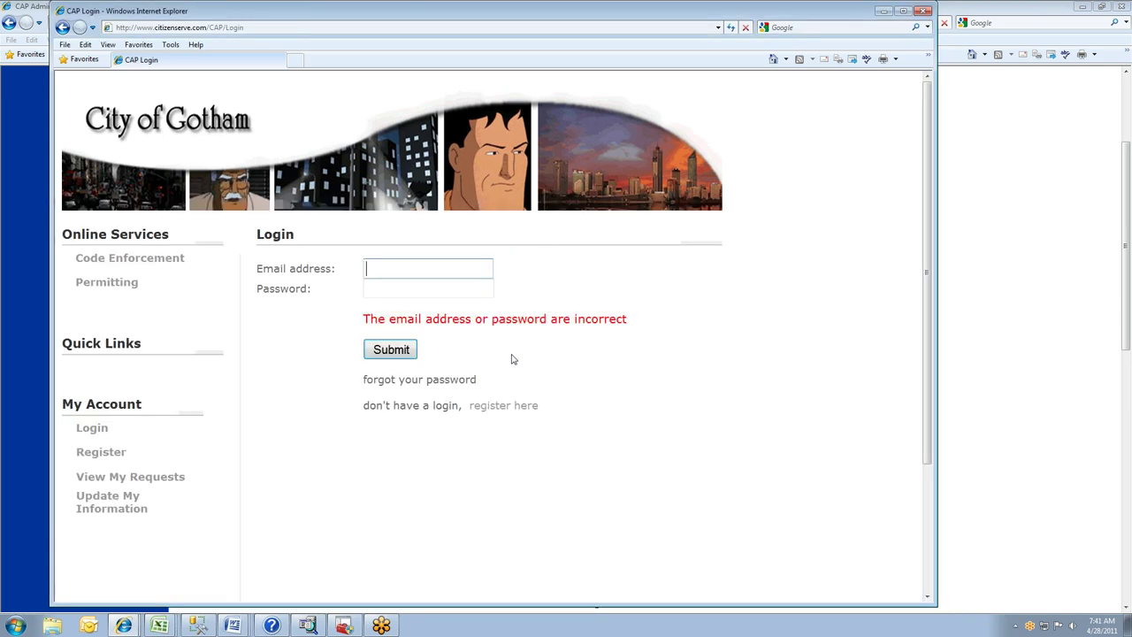
click(99, 455)
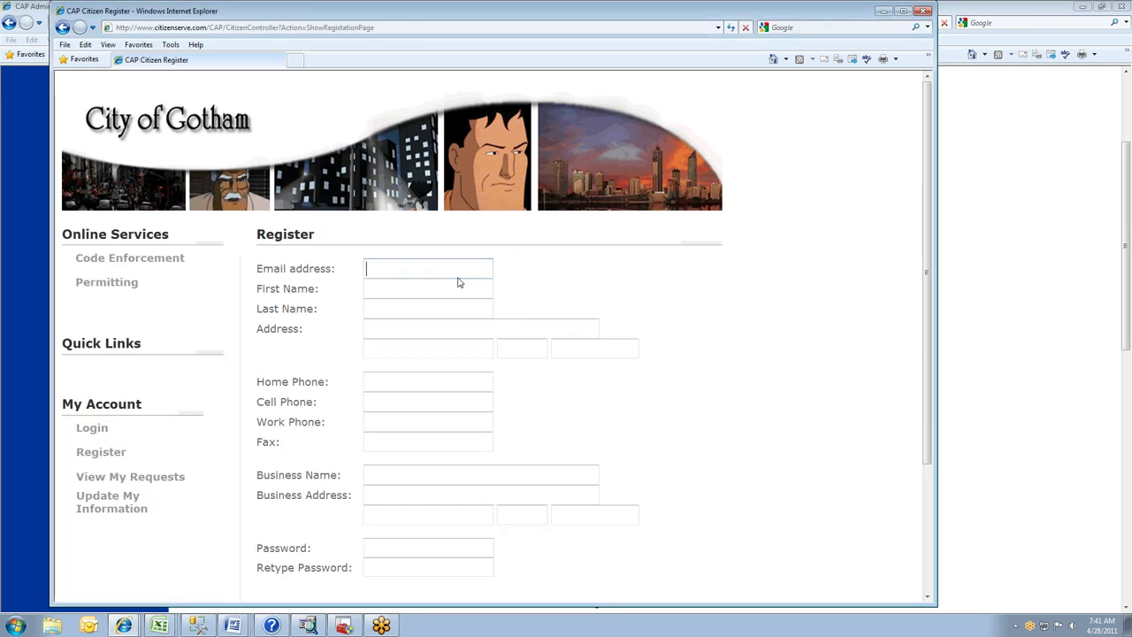
- Fill in the registration email, the citizen's first and last name, and work phone number
key(Tab)
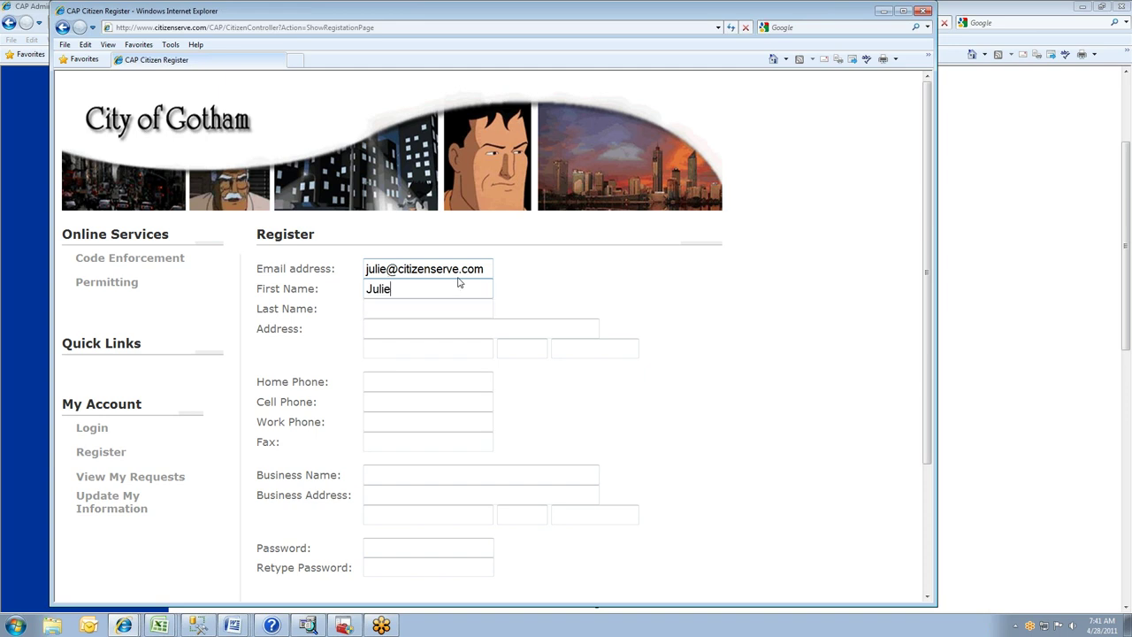
key(Tab)
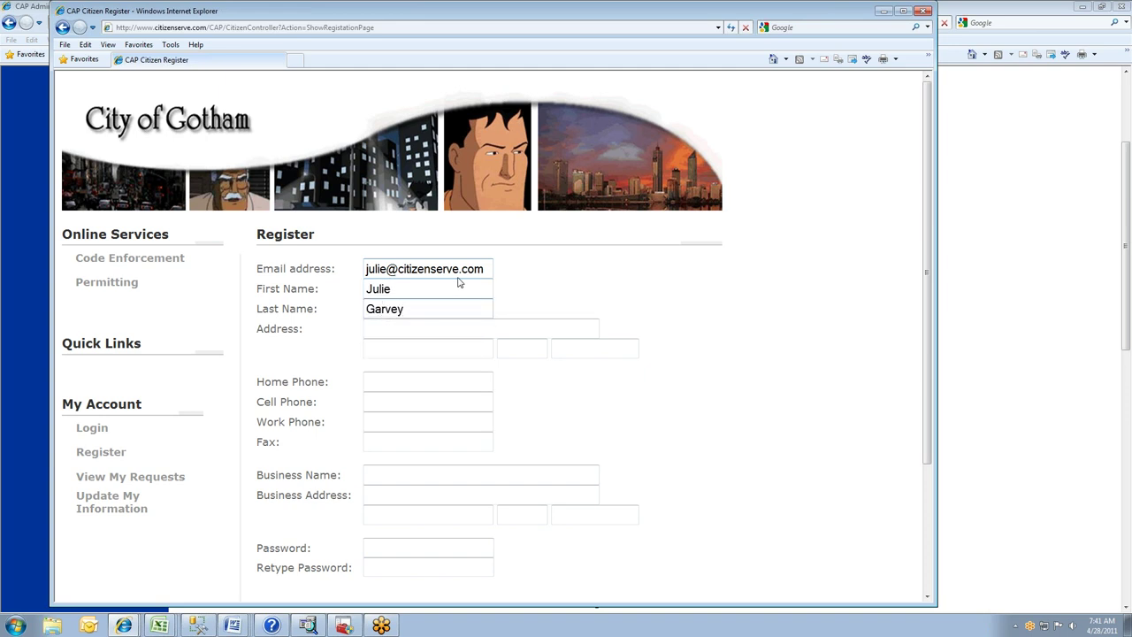
scroll(424, 266, down, 3)
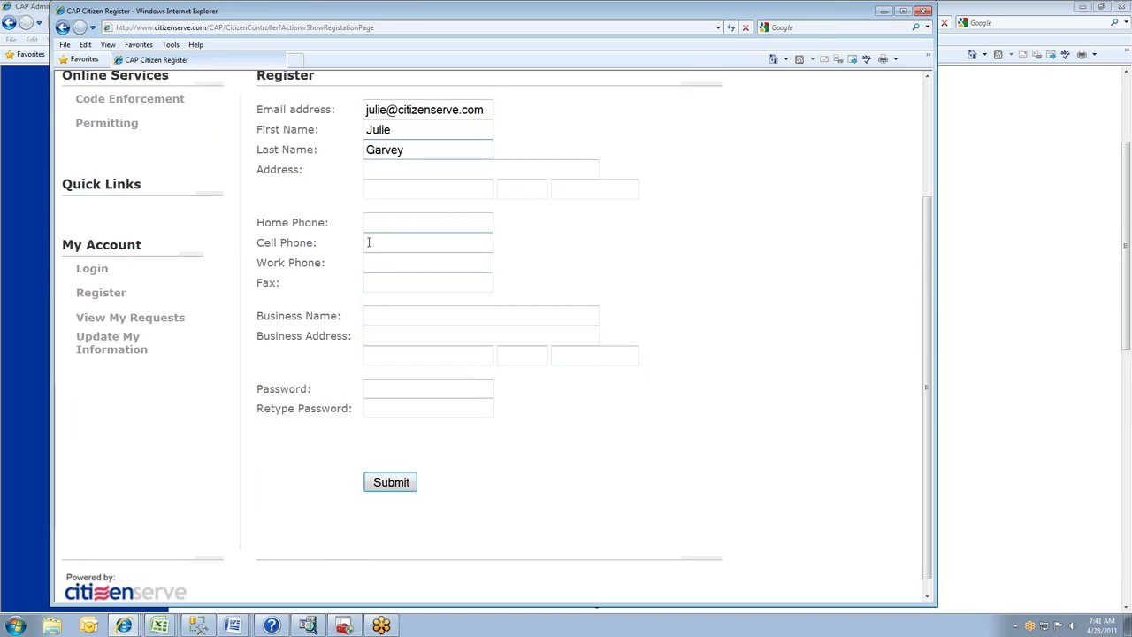
click(371, 234)
click(376, 263)
text(555-111-11212)
- Set and confirm the account password, submit the registration, and return to Permitting
click(387, 389)
text(password12)
key(Tab)
text(password12)
click(387, 482)
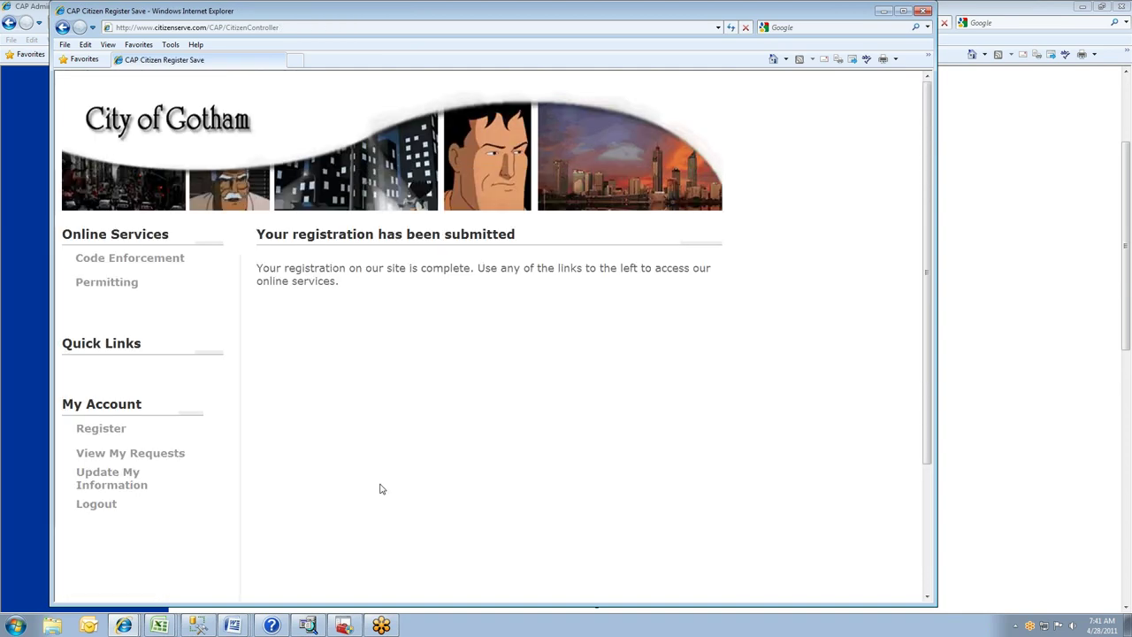
click(114, 281)
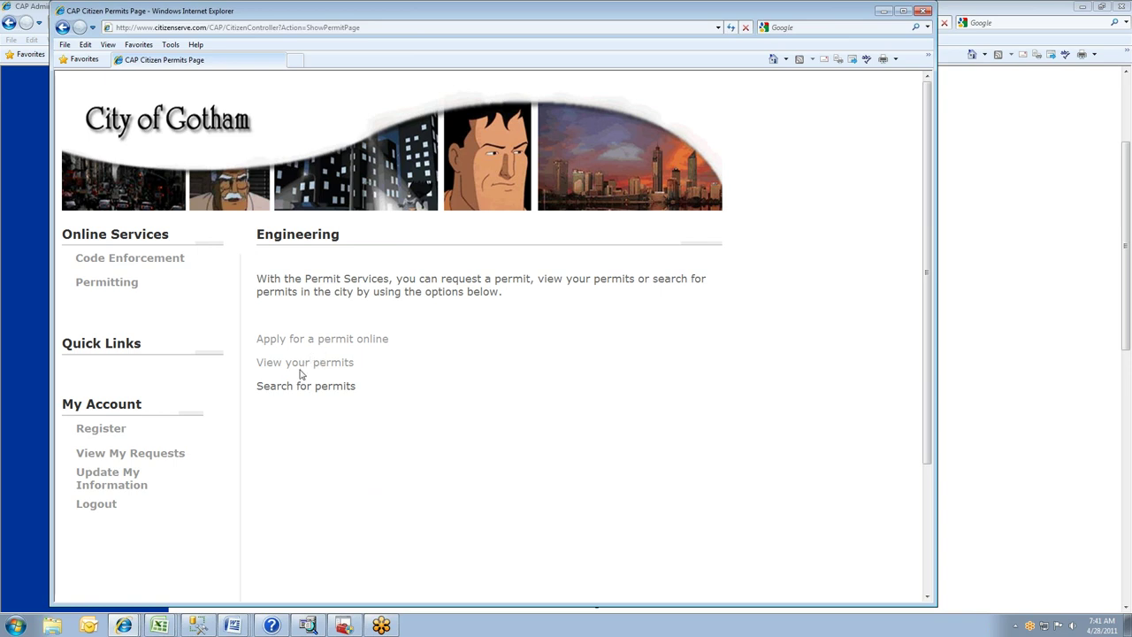
- Start an online permit application as a new project
click(306, 342)
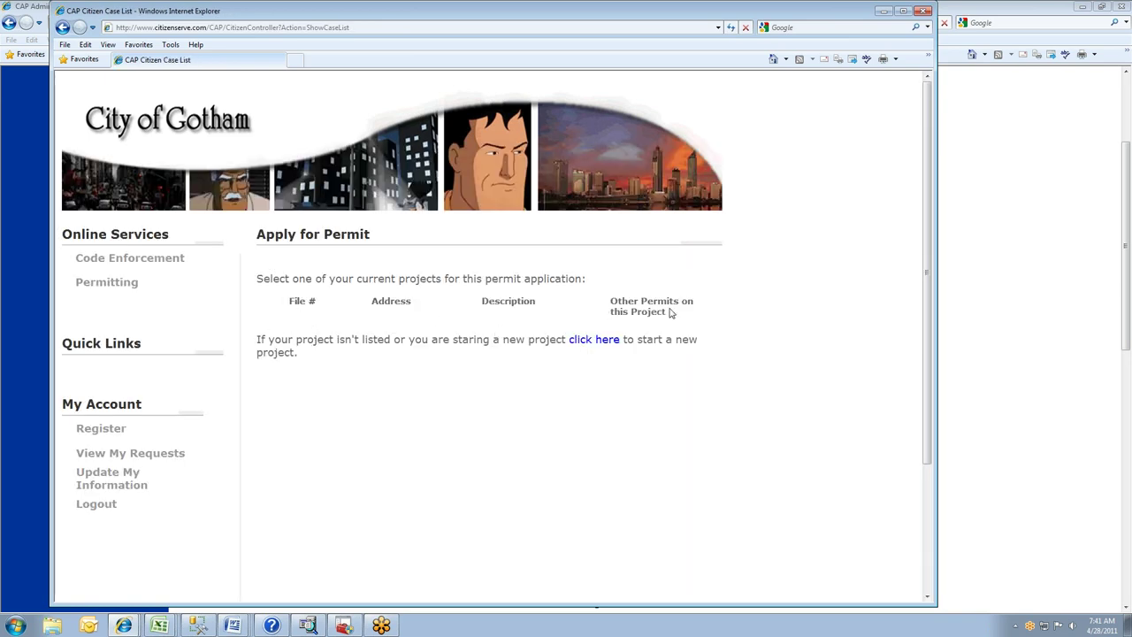
click(608, 342)
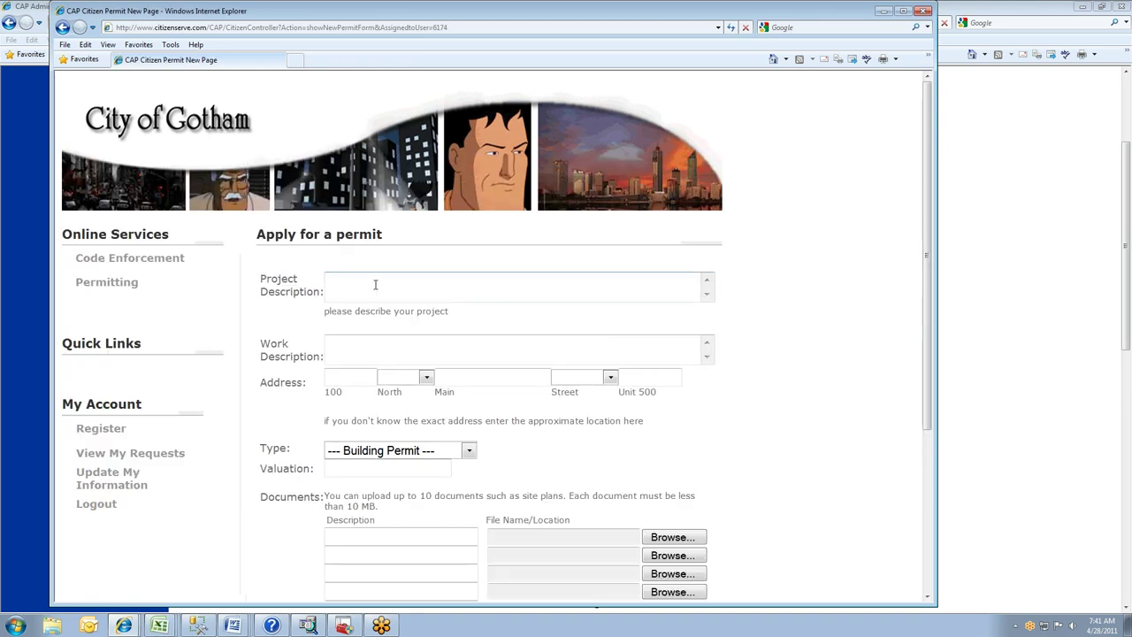
- Enter 're-roof' as the project description, address 123 paddock, and permit type Addition
text(re=)
text(-roof)
click(338, 345)
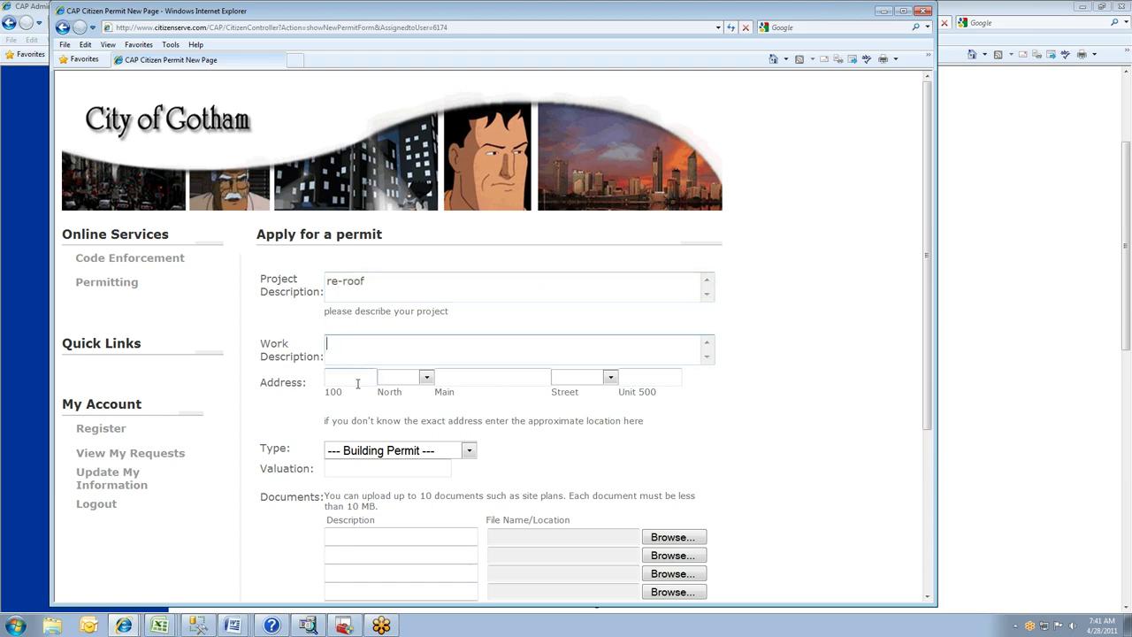
click(333, 378)
text(123)
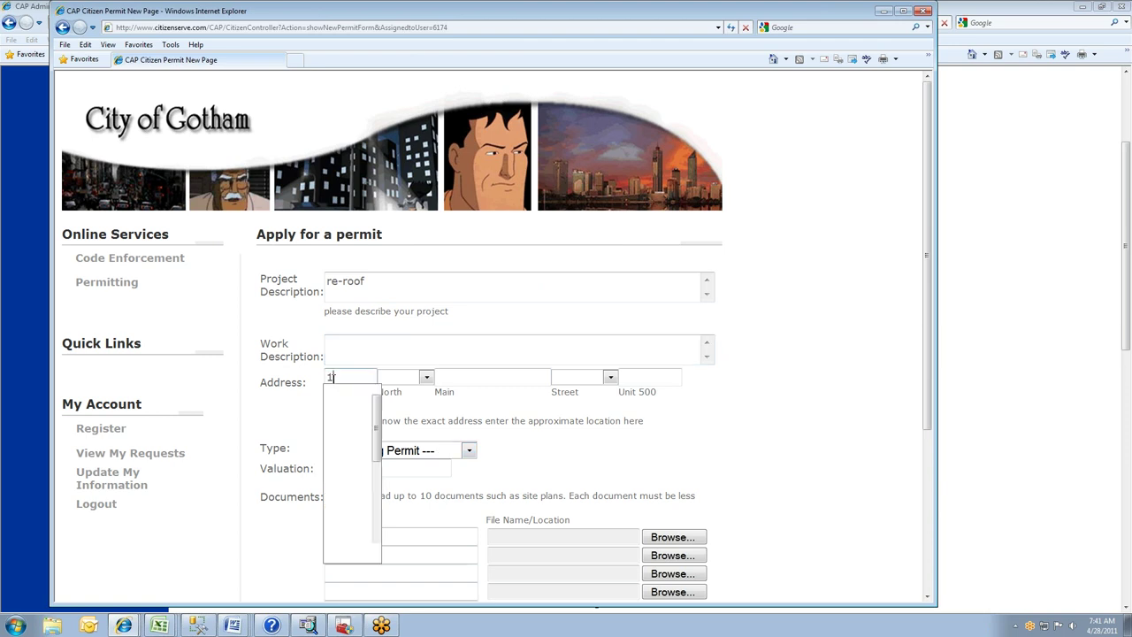
key(Tab)
key(Tab)
text(pa)
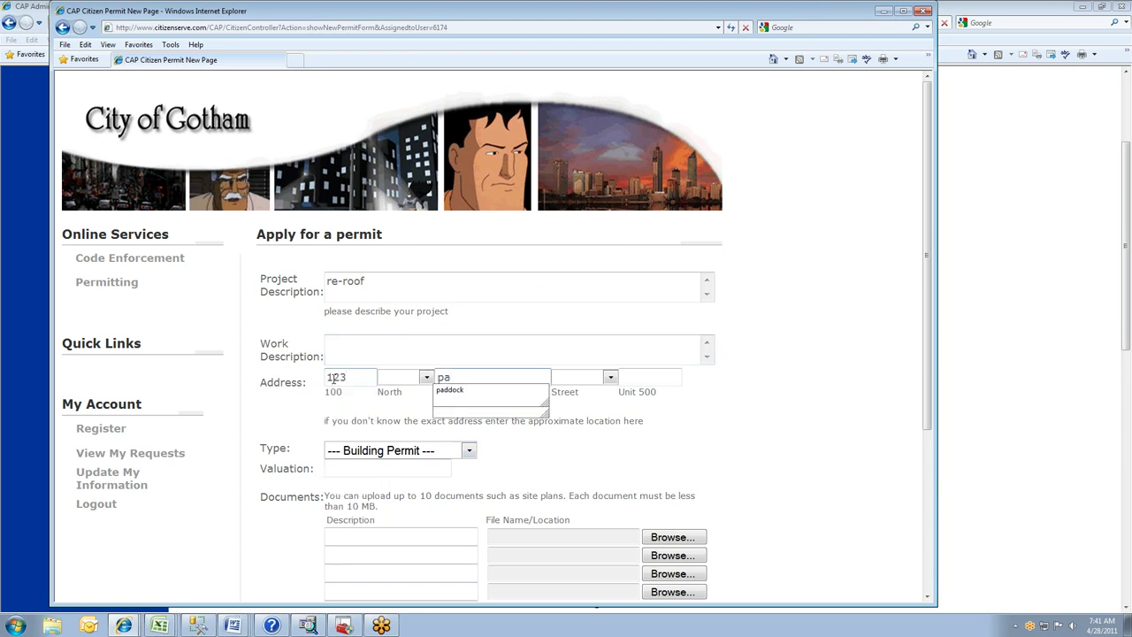
text(ddock)
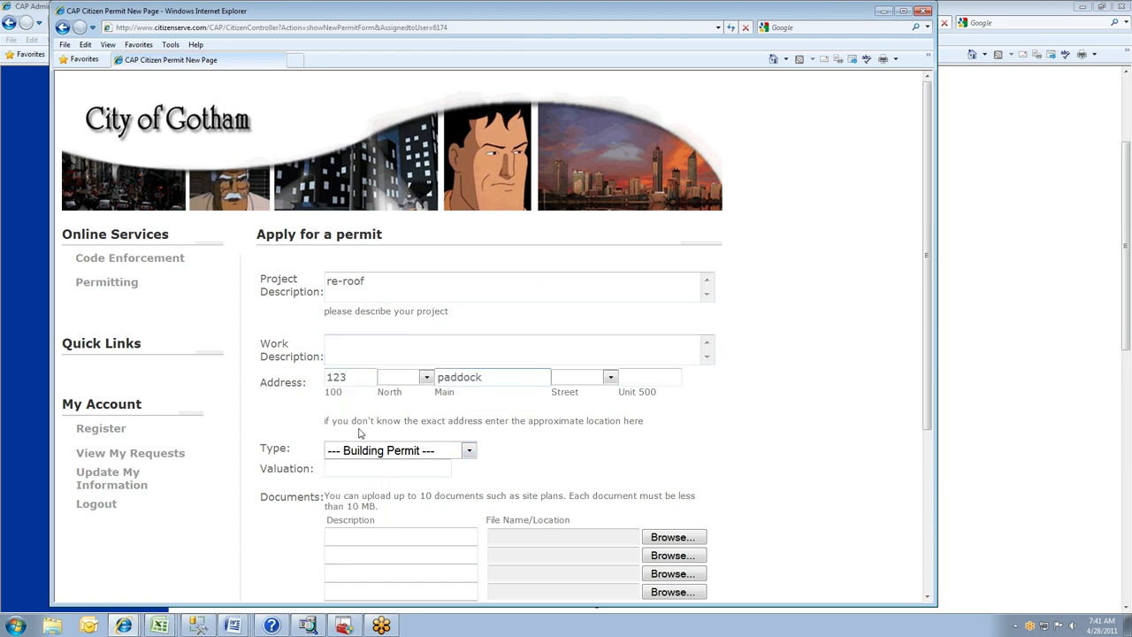
click(385, 451)
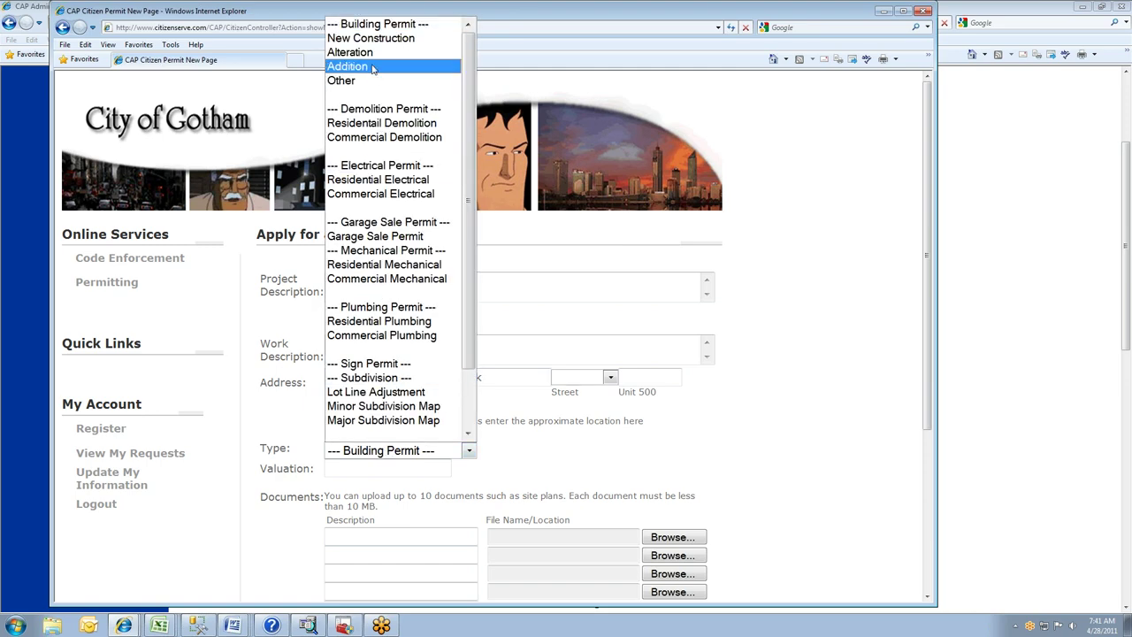
key(Return)
- Move past the document descriptions and submit the permit application
click(449, 542)
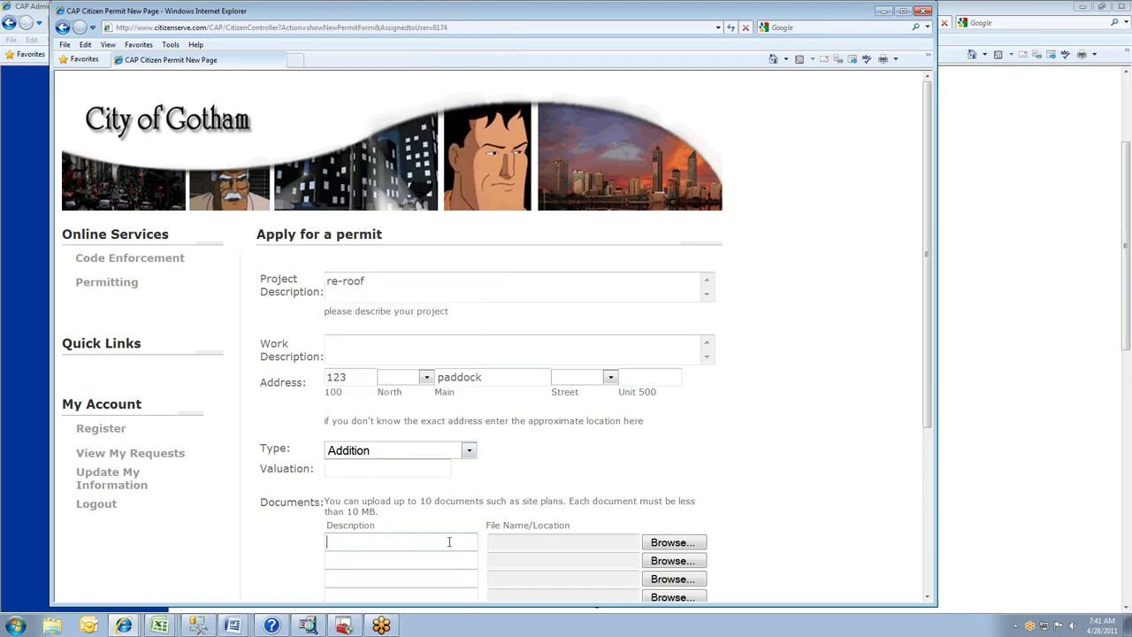
scroll(412, 534, down, 3)
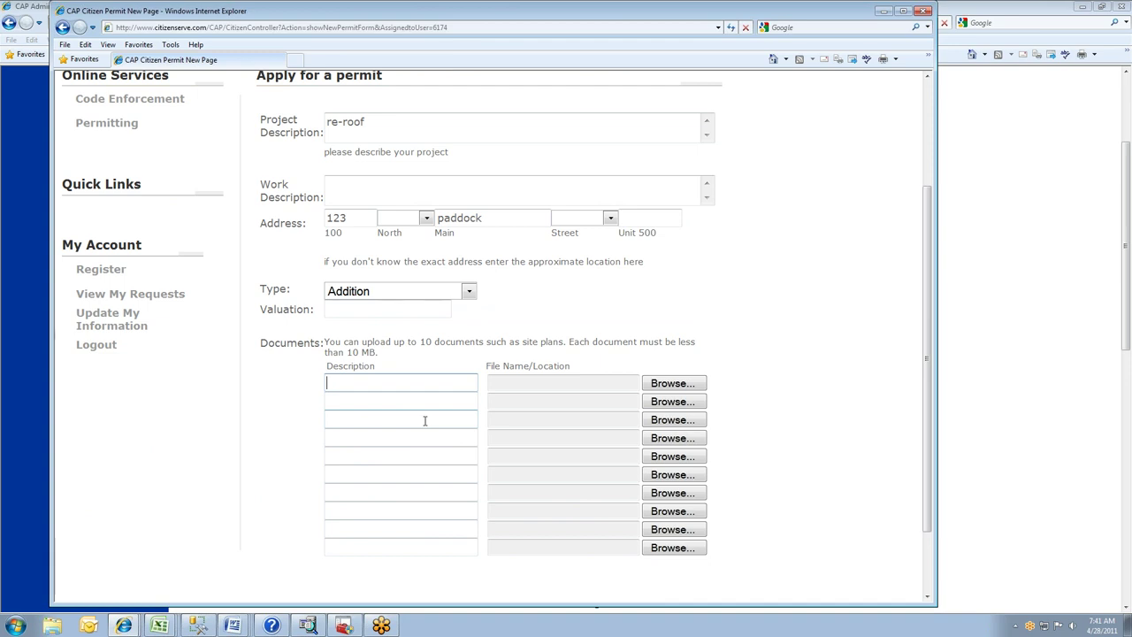
scroll(424, 416, down, 2)
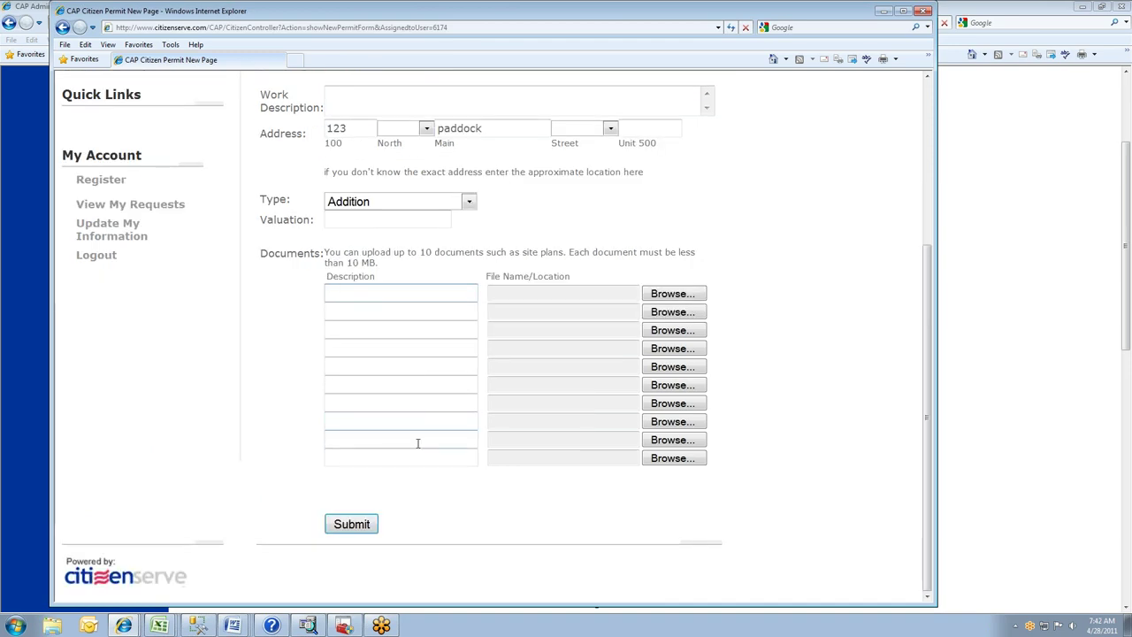
scroll(394, 210, up, 3)
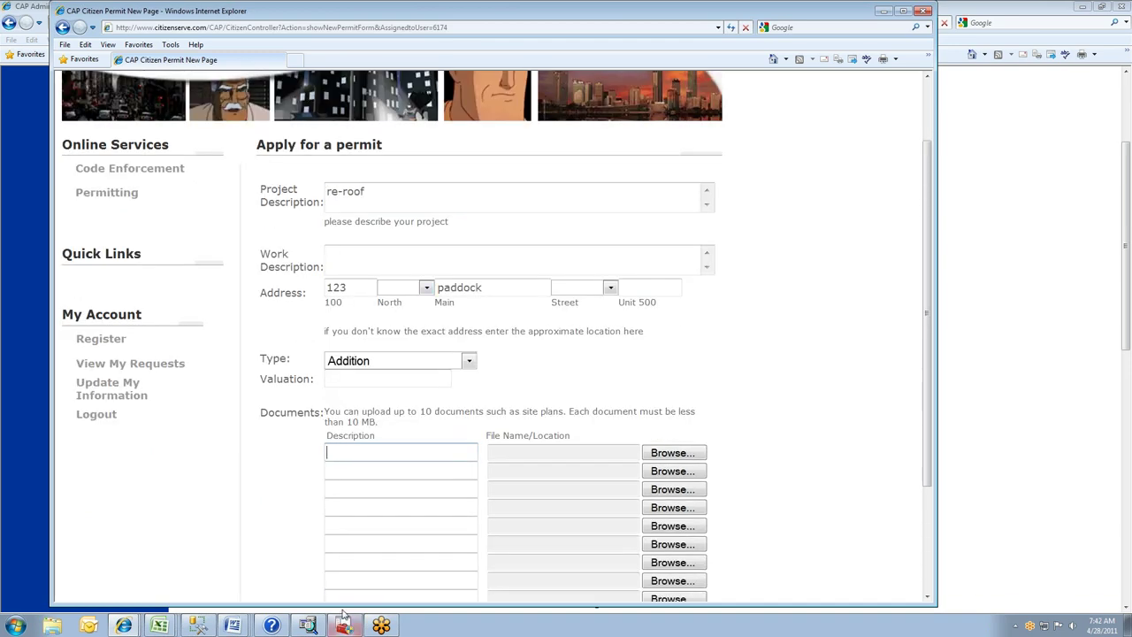
scroll(374, 551, down, 3)
click(351, 525)
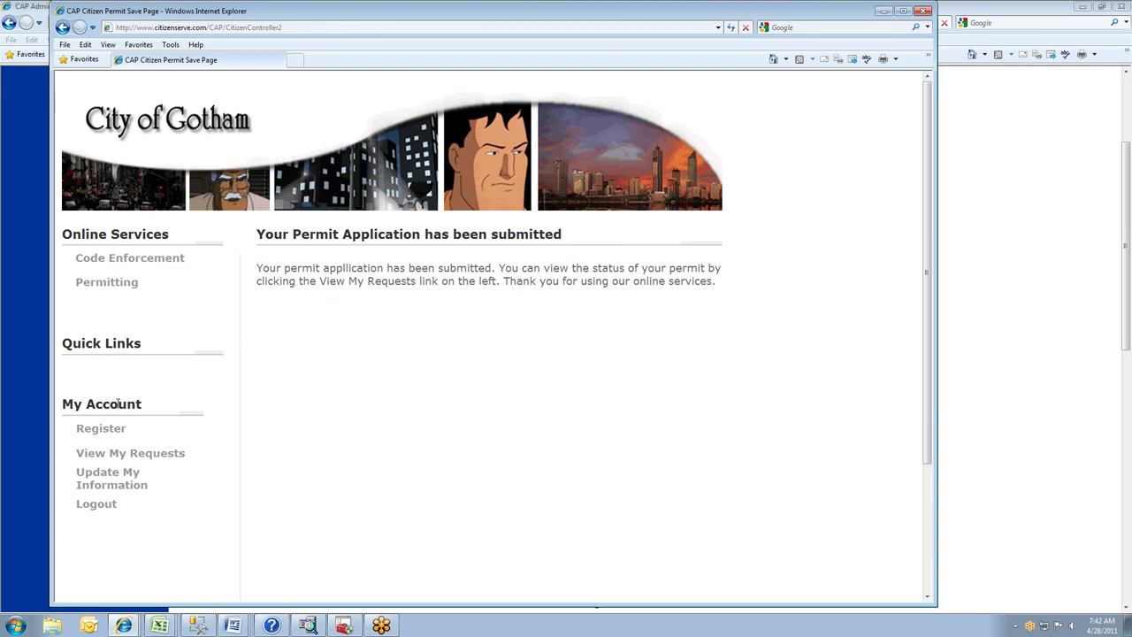
- Open B11-000031 from My Requests, check Activities, Documents, Contacts and Reviews, then return to Permitting
click(117, 454)
click(288, 297)
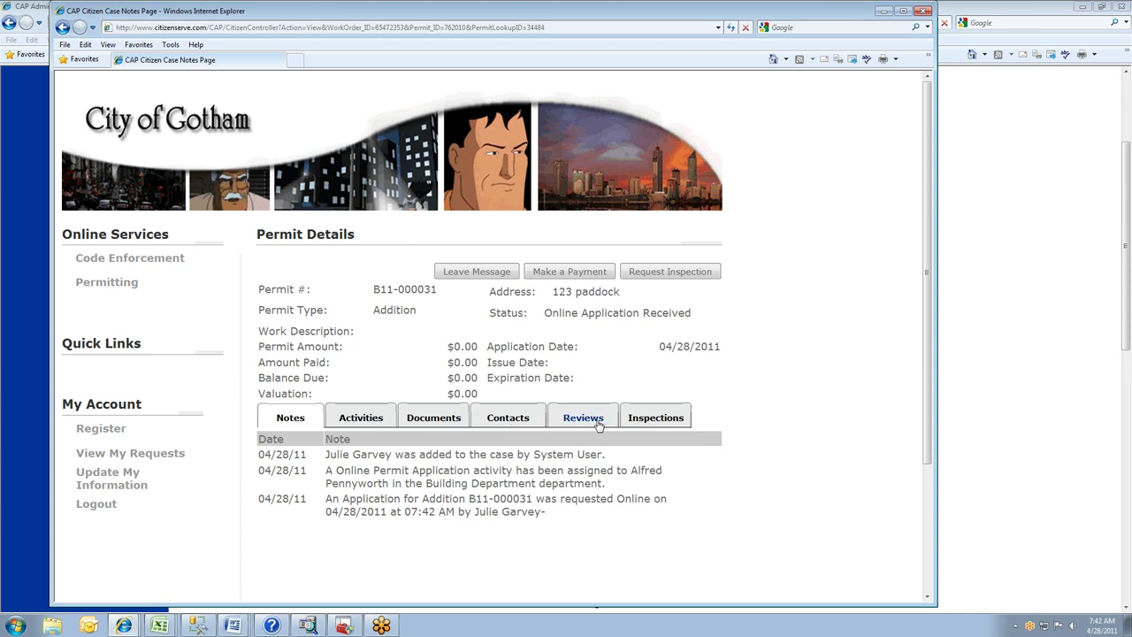
click(368, 423)
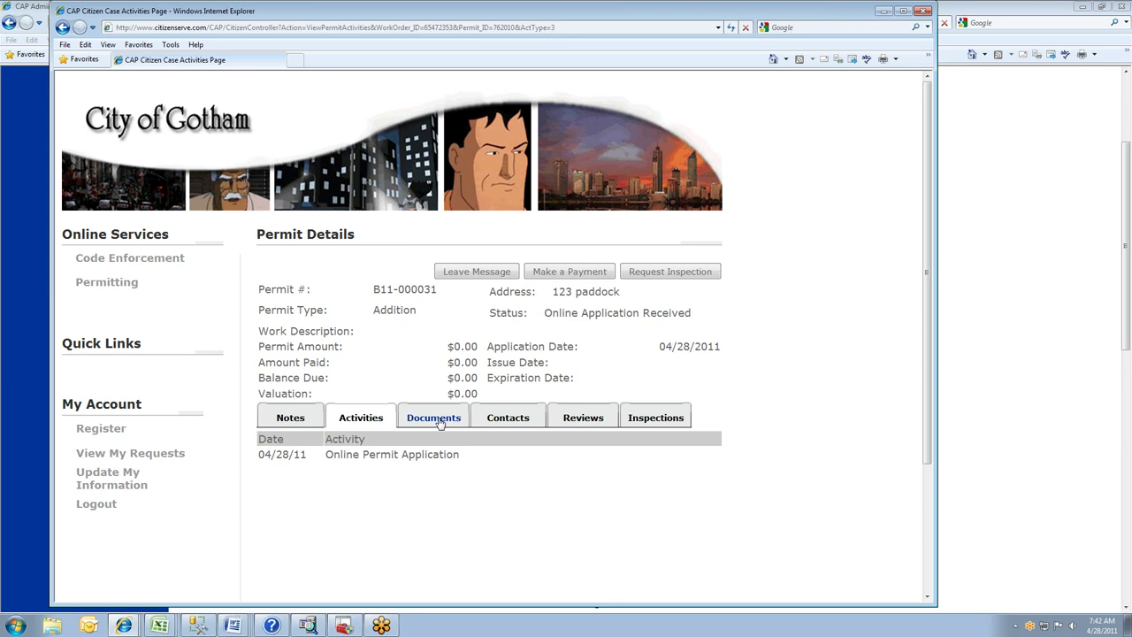
click(436, 425)
click(509, 421)
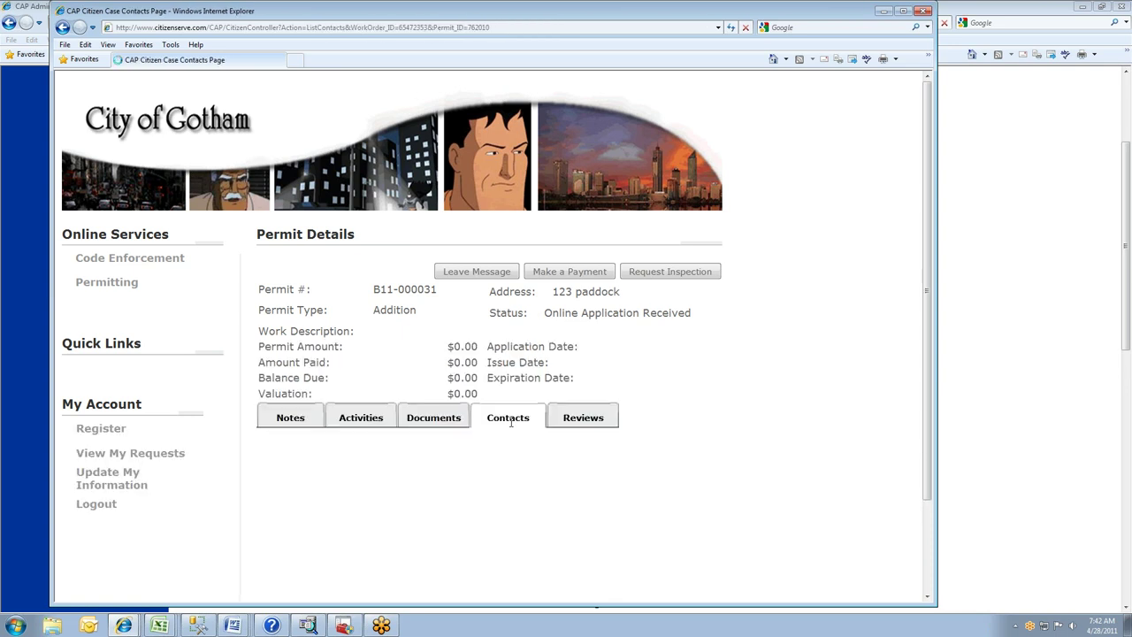
click(575, 419)
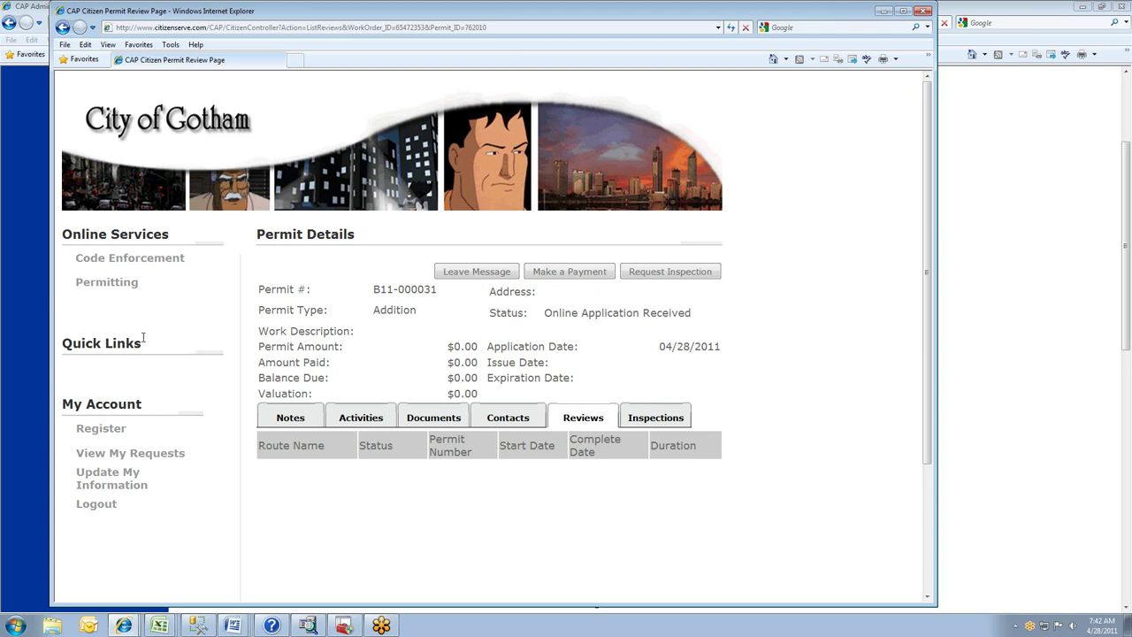
click(121, 283)
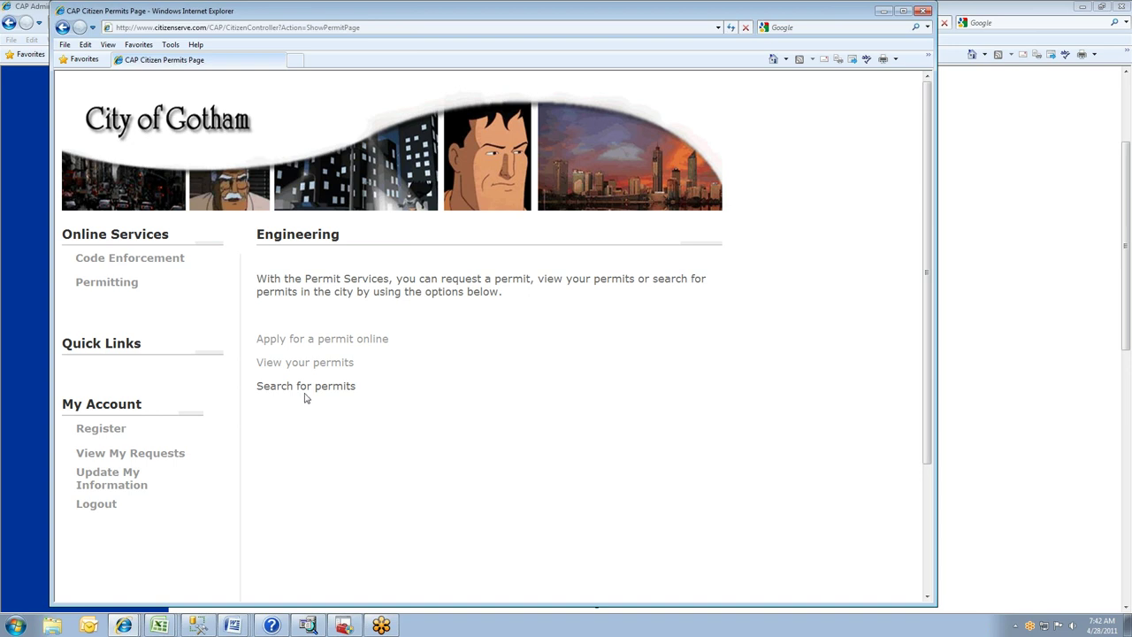
- Search permits by address 12 paddock, listing B11-000028 and B11-000031, then switch to the admin window
click(309, 394)
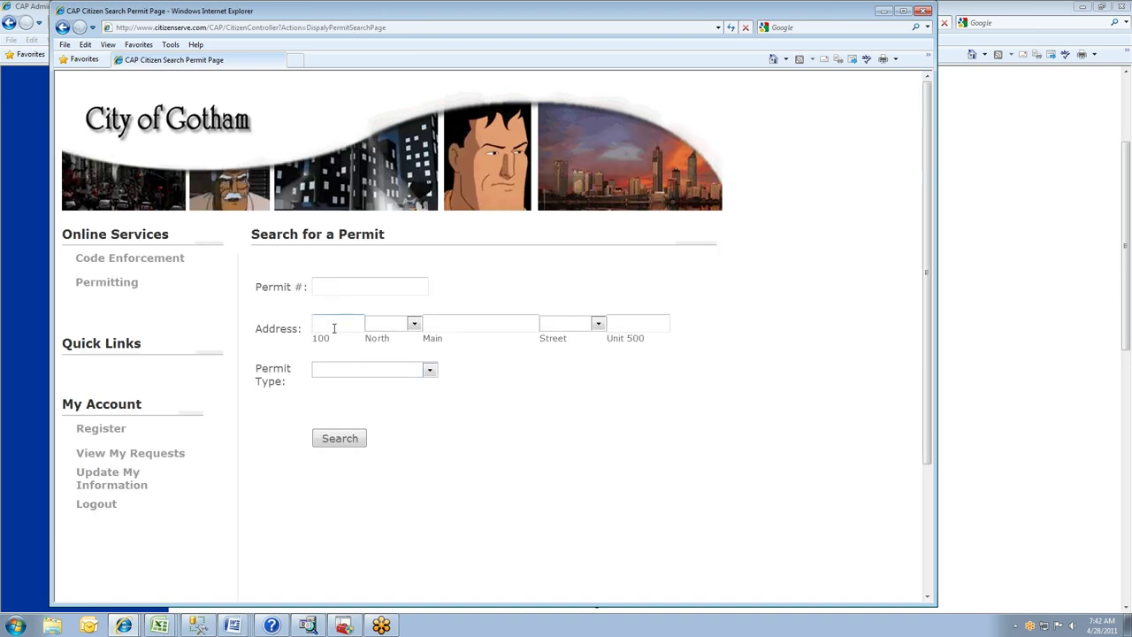
click(343, 329)
text(12)
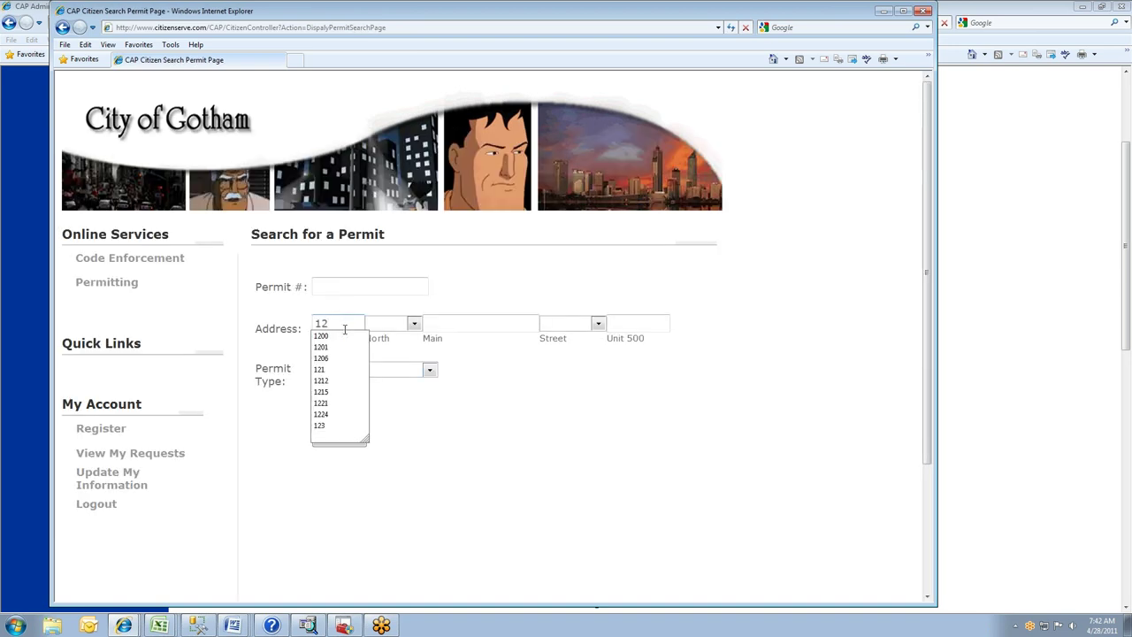
key(Tab)
key(Tab)
text(paddock)
click(349, 444)
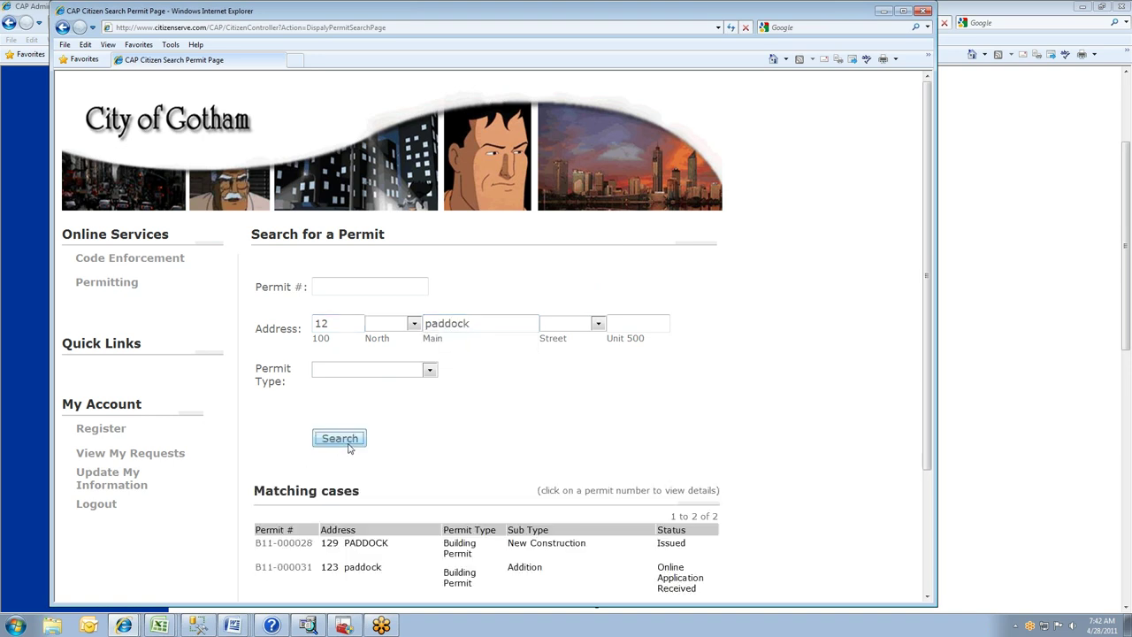
scroll(498, 463, down, 3)
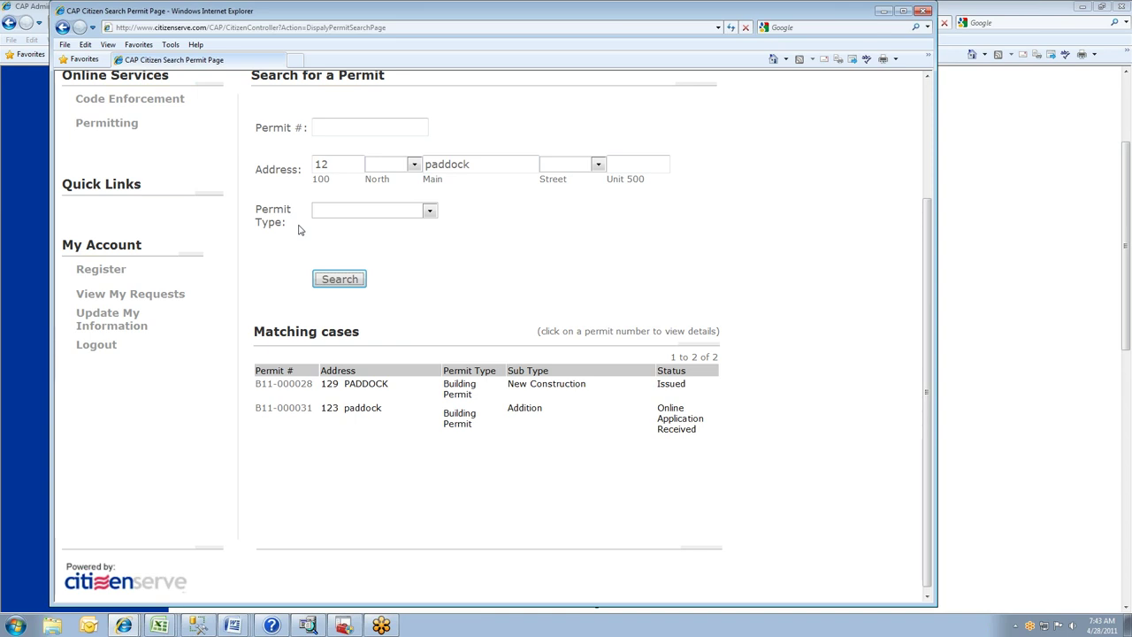
click(12, 233)
- Quick-find permit b11-00003, review its fees, then switch to the portal's paddock search results
scroll(581, 119, up, 4)
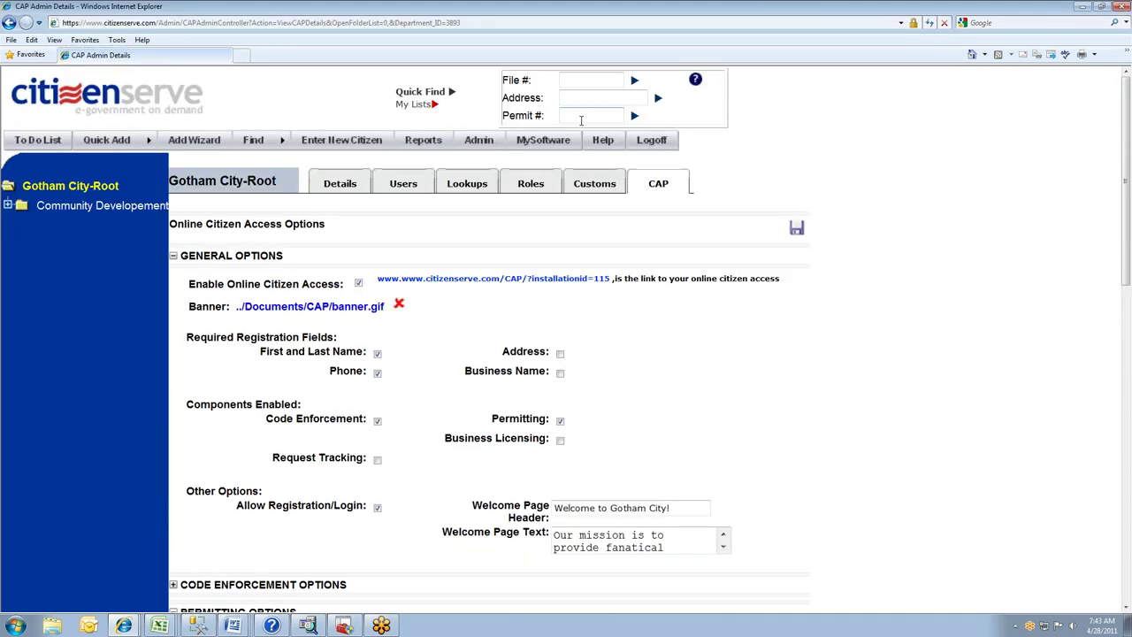
text(b11-00003)
key(Return)
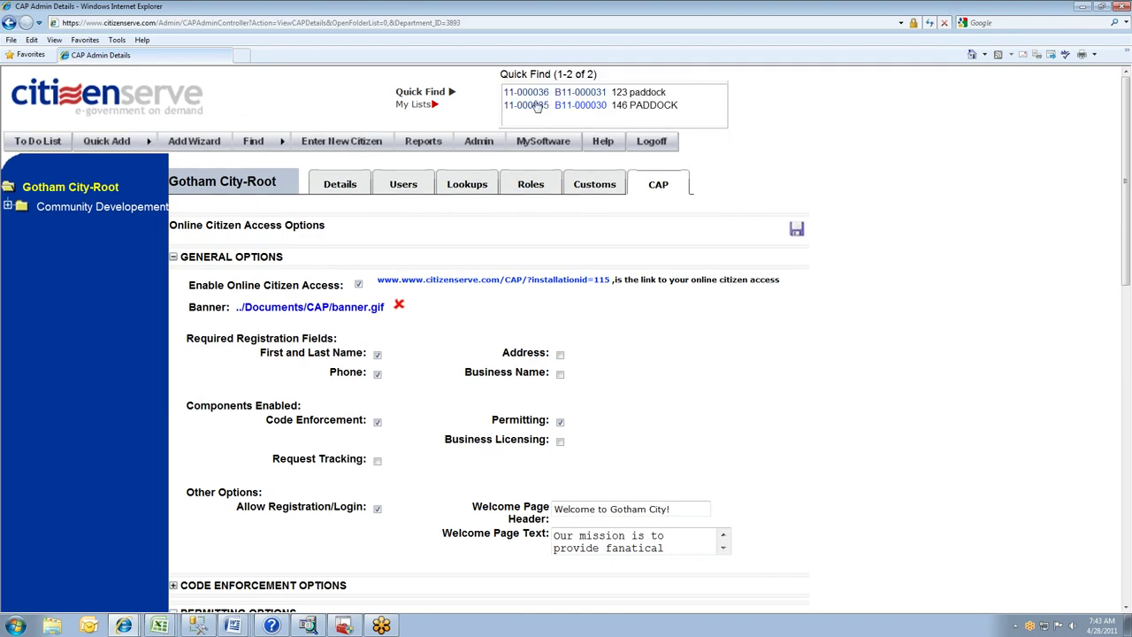
click(566, 106)
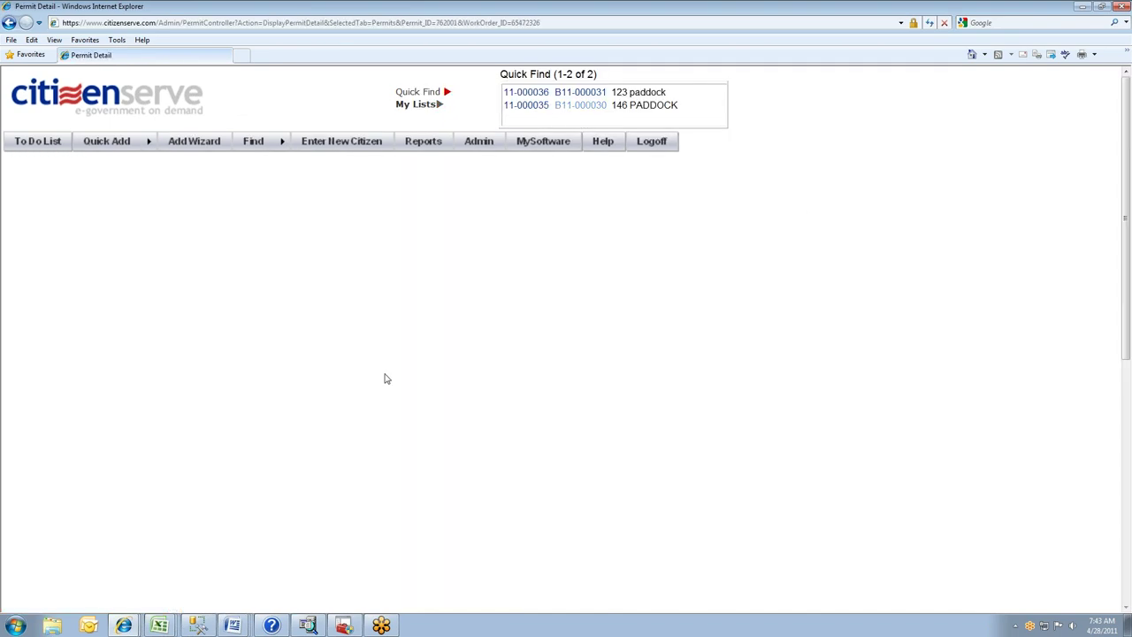
scroll(103, 238, down, 4)
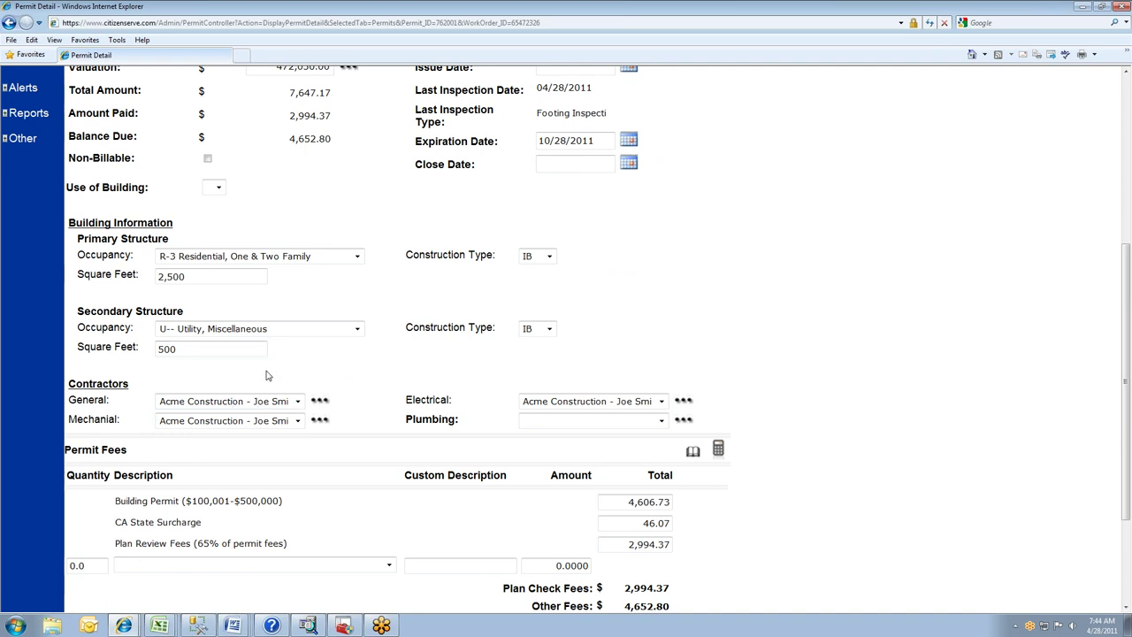
key(alt+Tab)
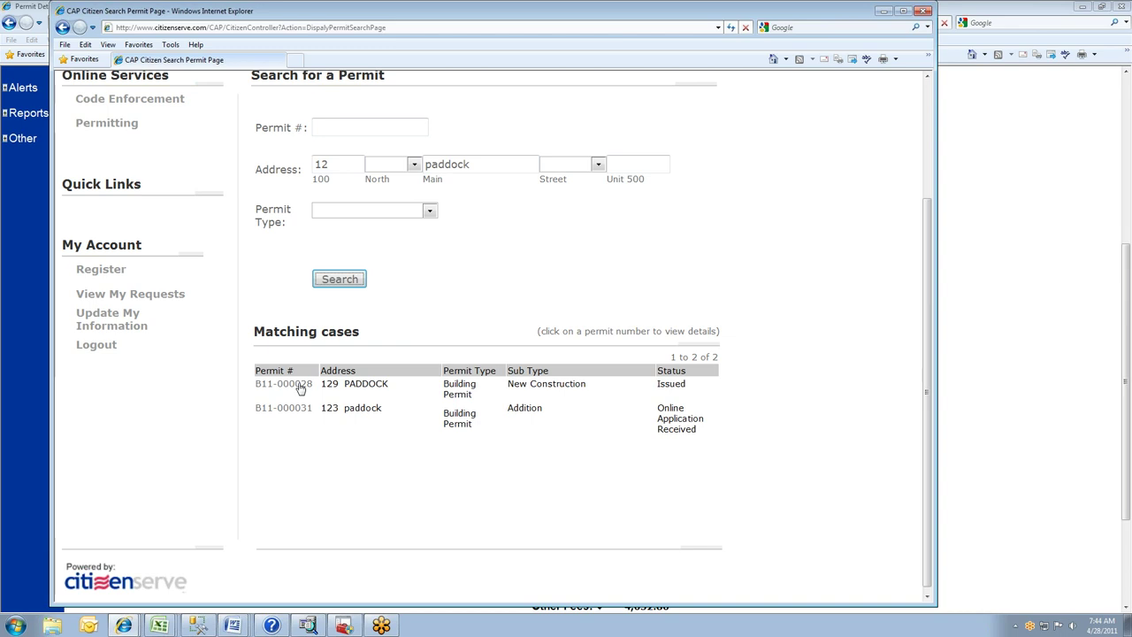
- Open permit B11-000028's documents and review the Permit.htm building permit
click(301, 386)
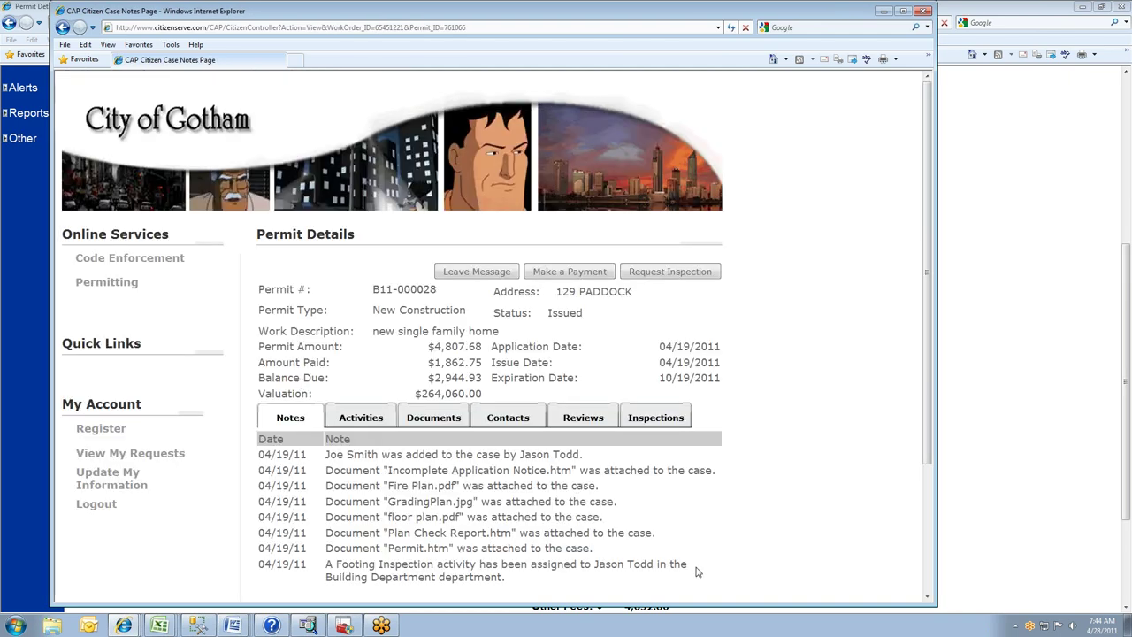
click(436, 426)
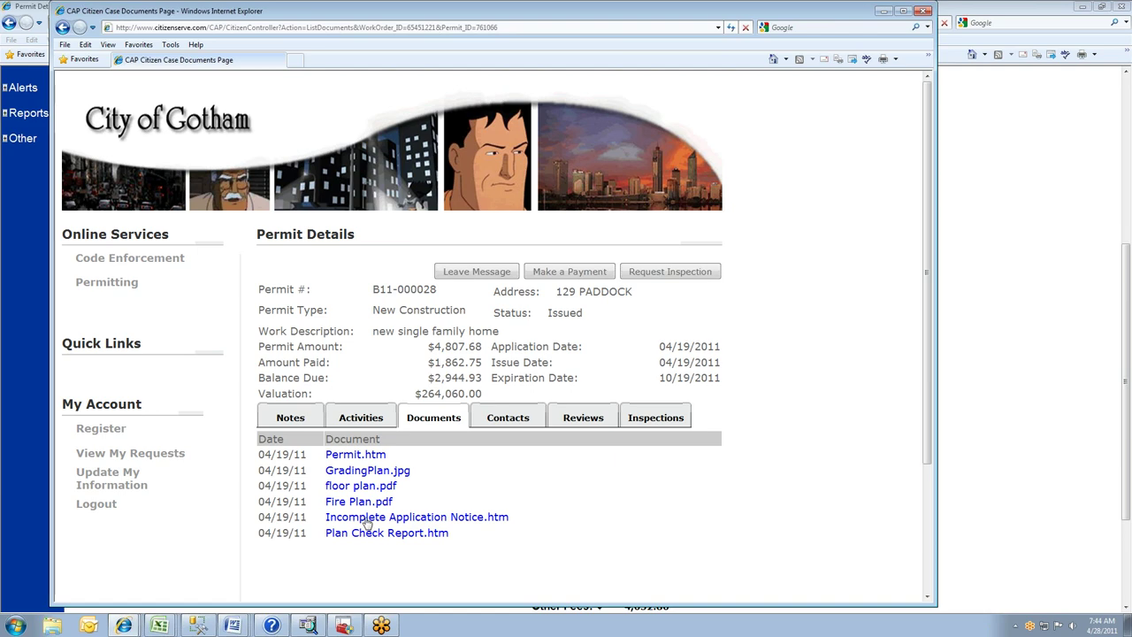
click(364, 456)
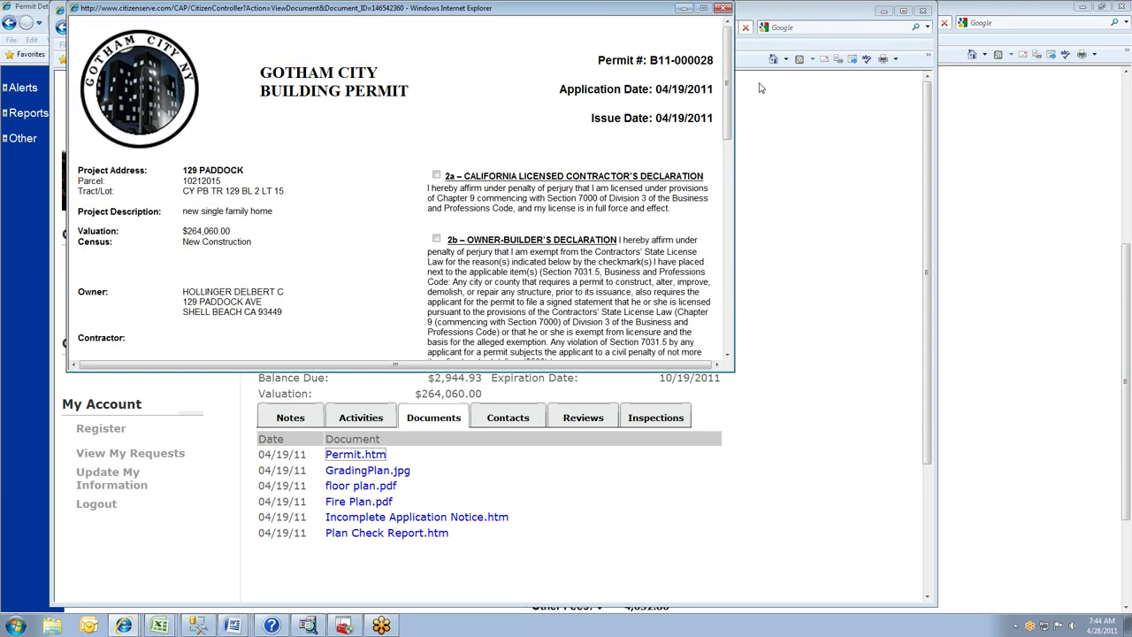
drag(725, 72, 728, 115)
click(723, 8)
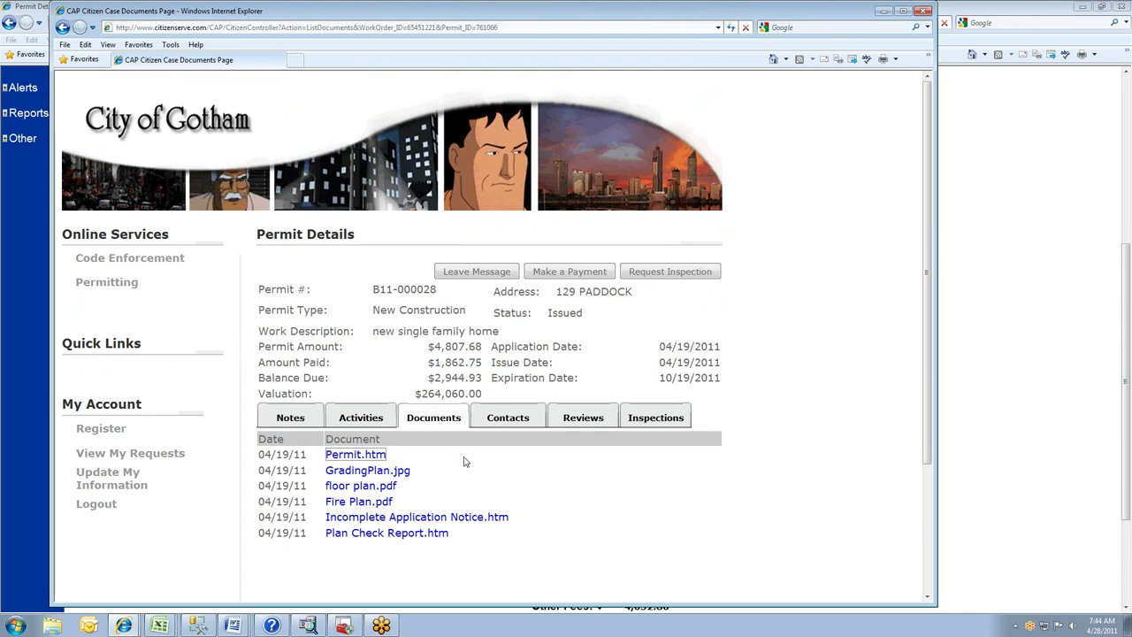
- Review the Plan Check Report.htm document, then close the citizen portal window
click(416, 533)
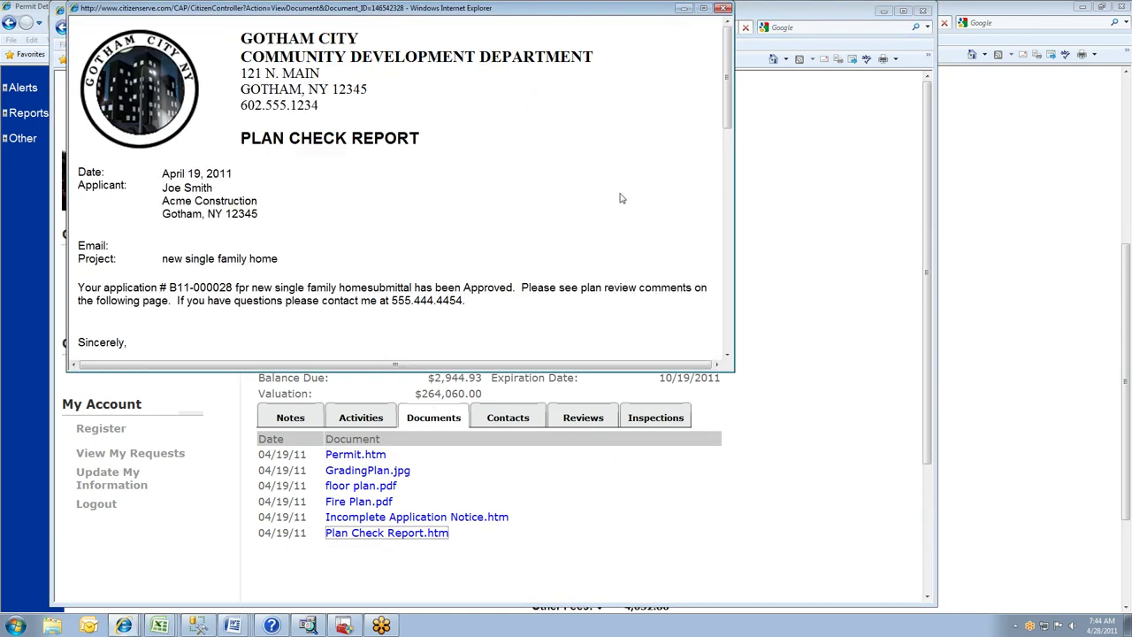
drag(728, 76, 726, 177)
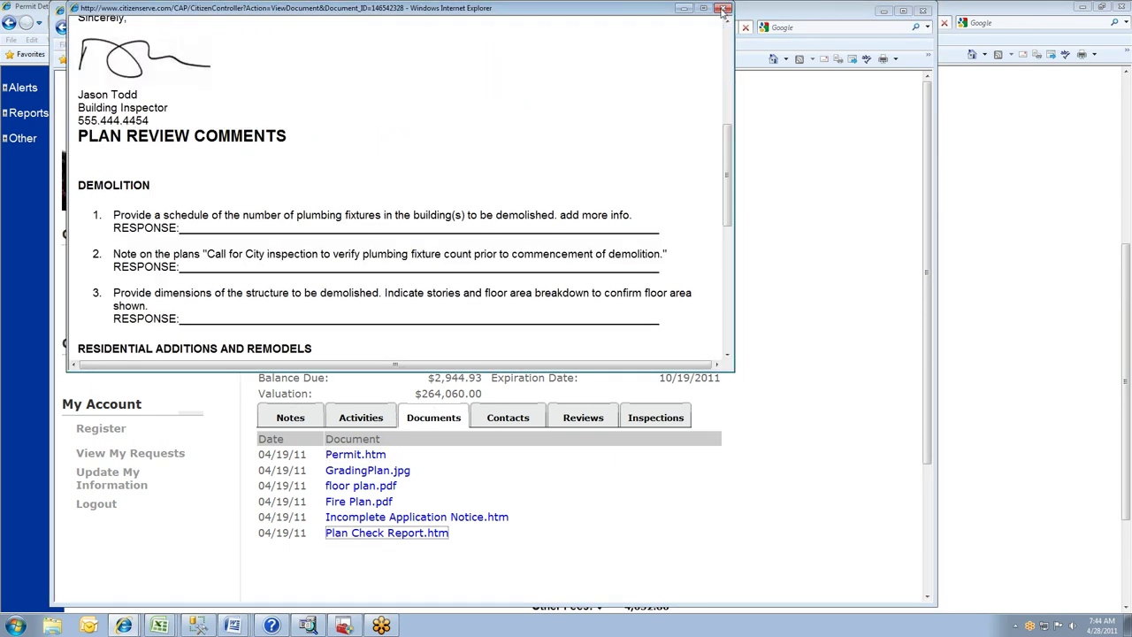
click(723, 8)
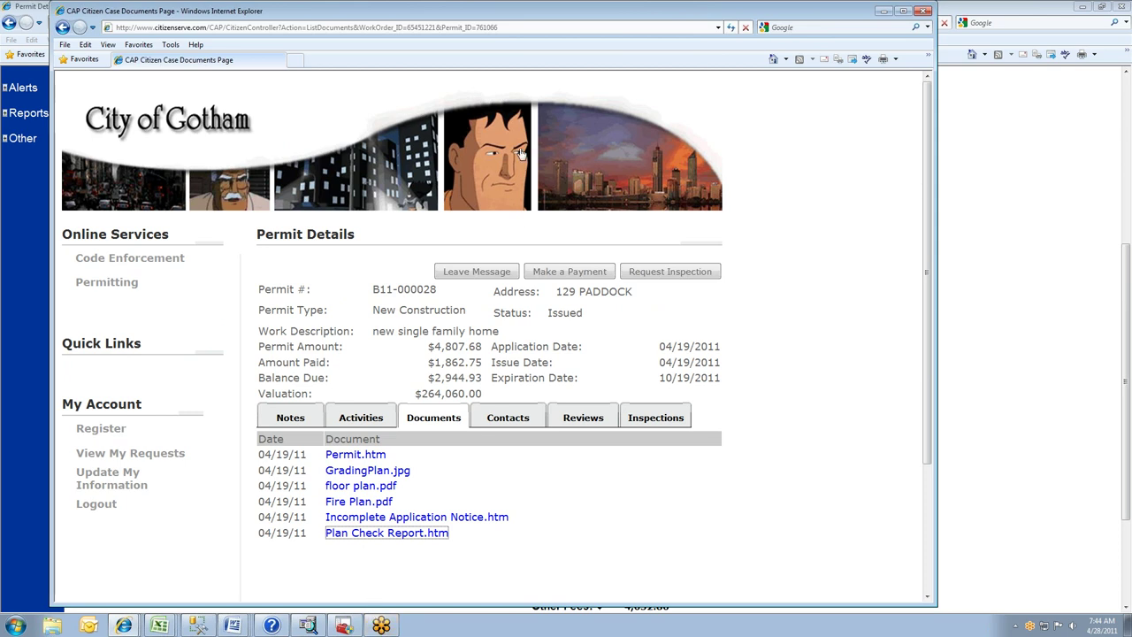
click(924, 12)
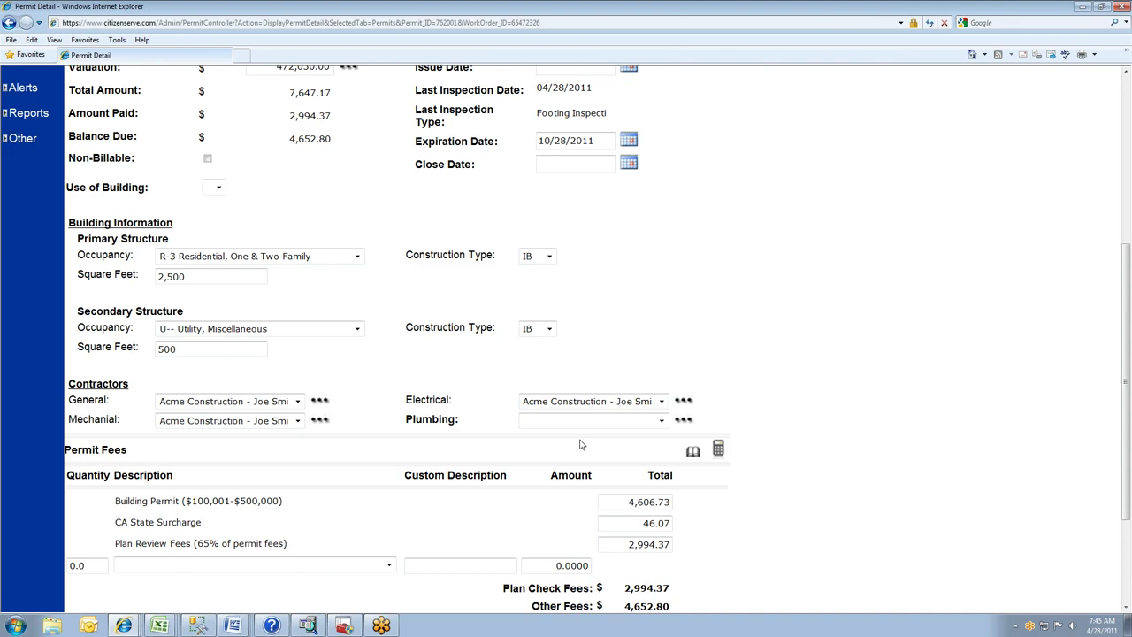
- Go to the Reports page and browse the custom, advanced, basic wizards and standard report categories
scroll(582, 440, up, 4)
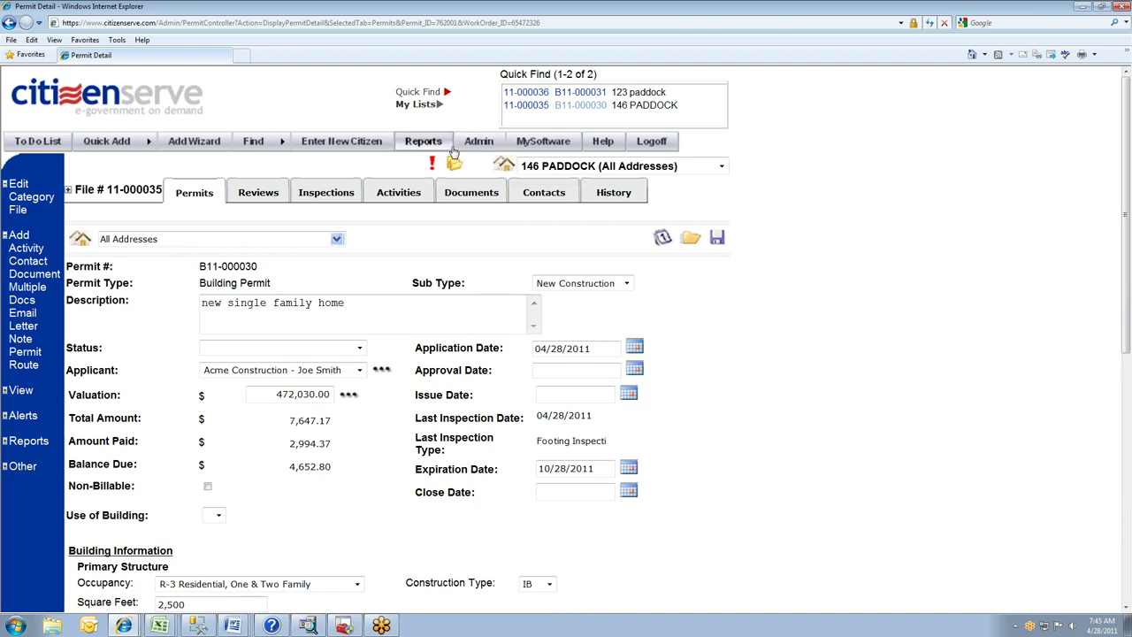
click(422, 141)
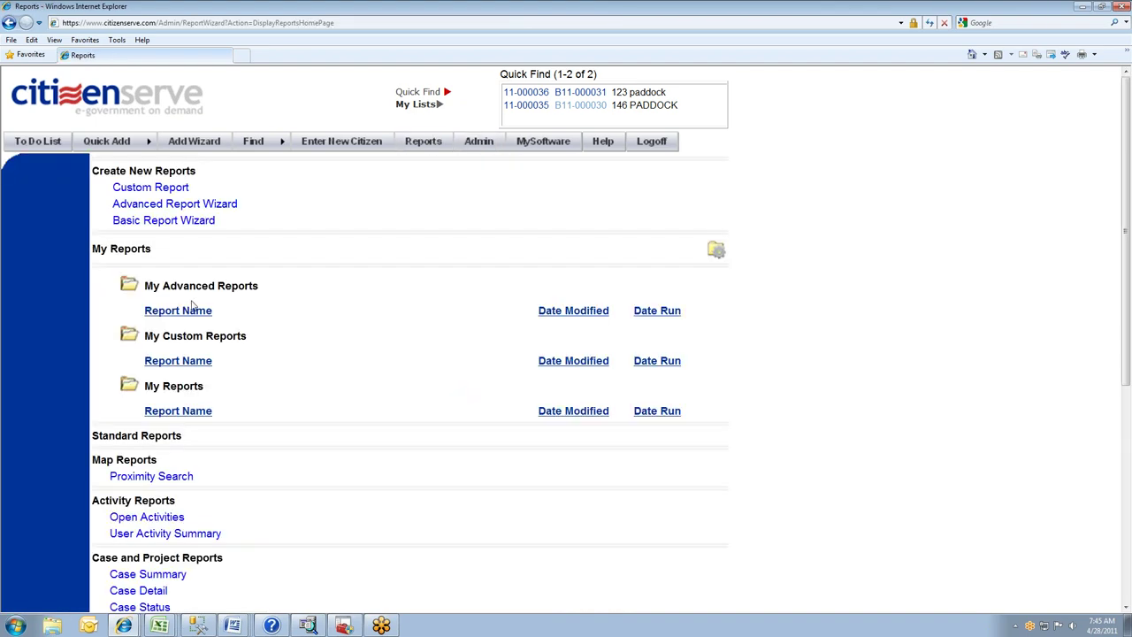
scroll(196, 466, down, 1)
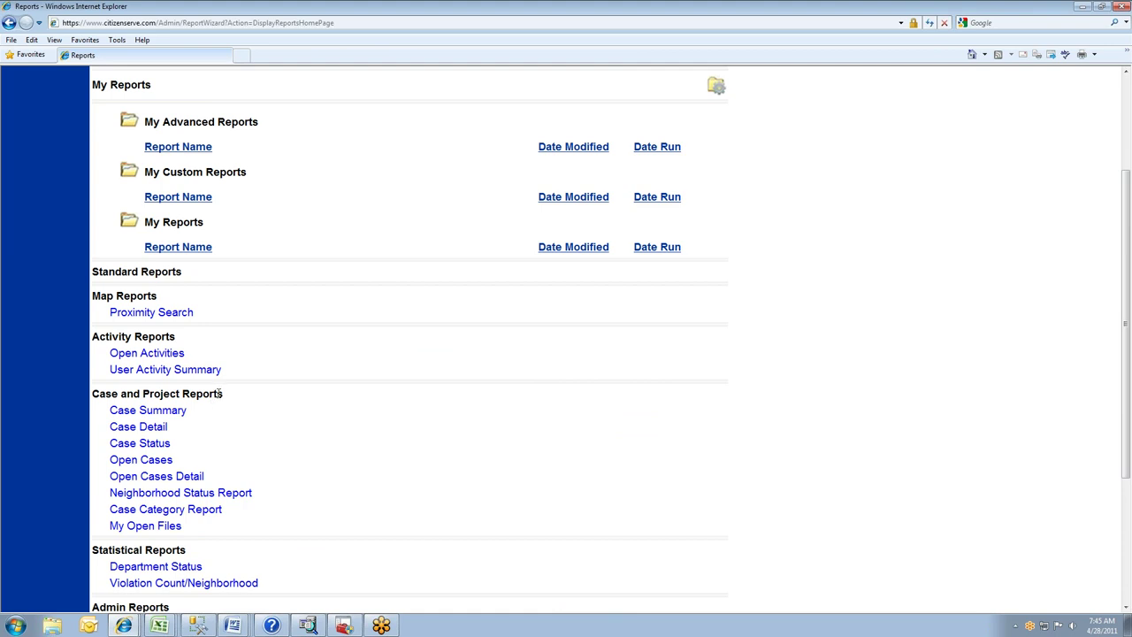
scroll(215, 433, up, 2)
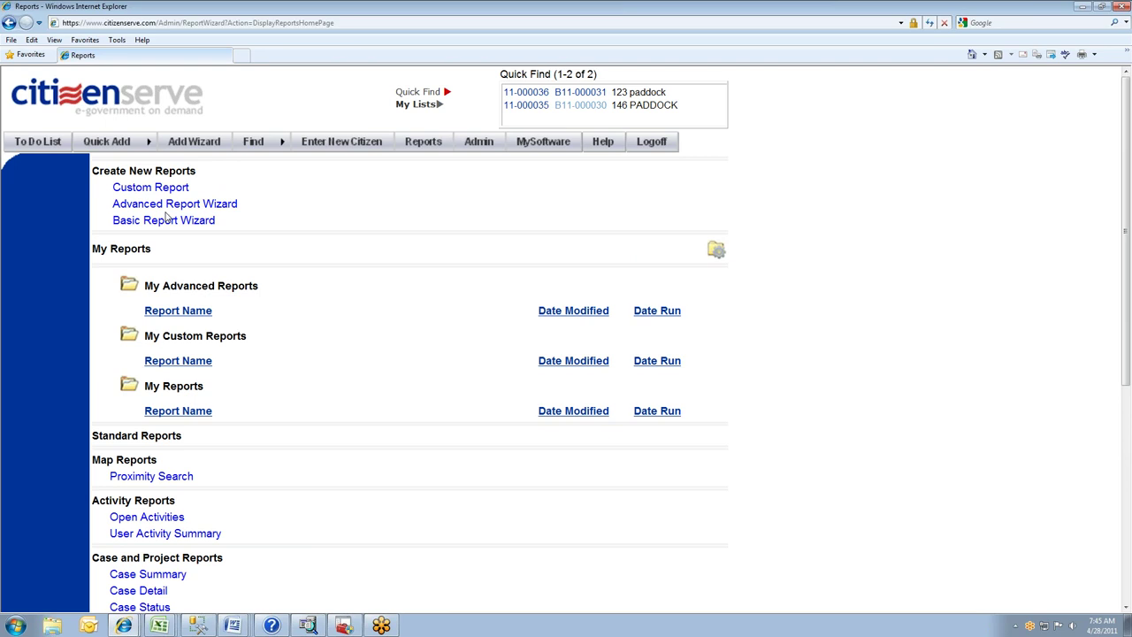
mouse_move(278, 142)
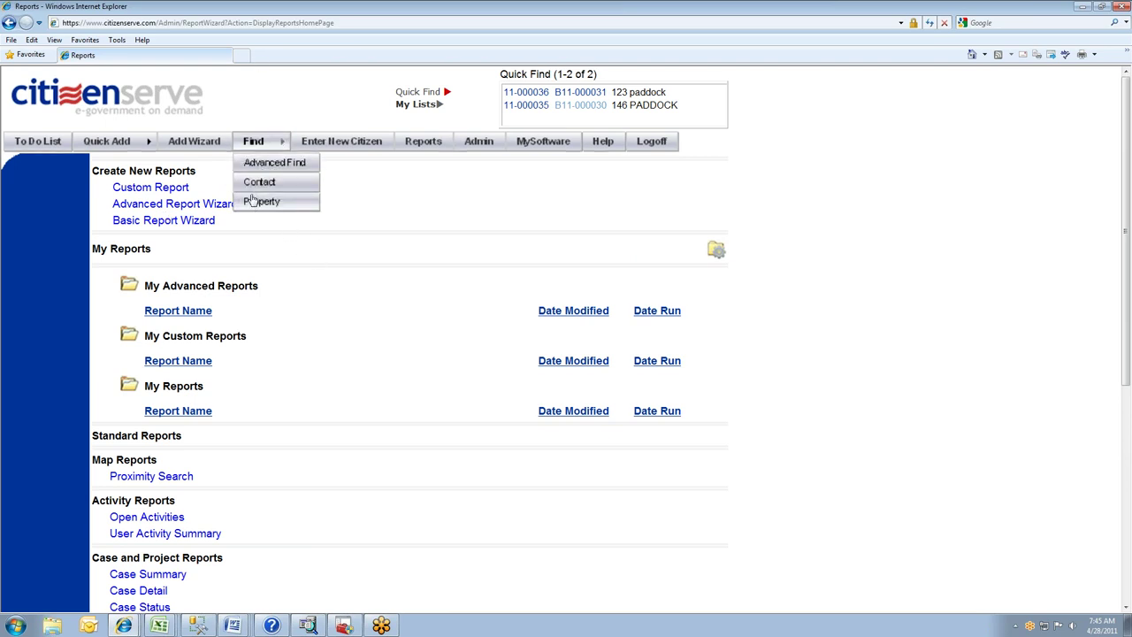
- Find property 123 Paddock on the map, accepting the closest-match address
click(252, 201)
click(258, 145)
text(123)
key(Tab)
key(Tab)
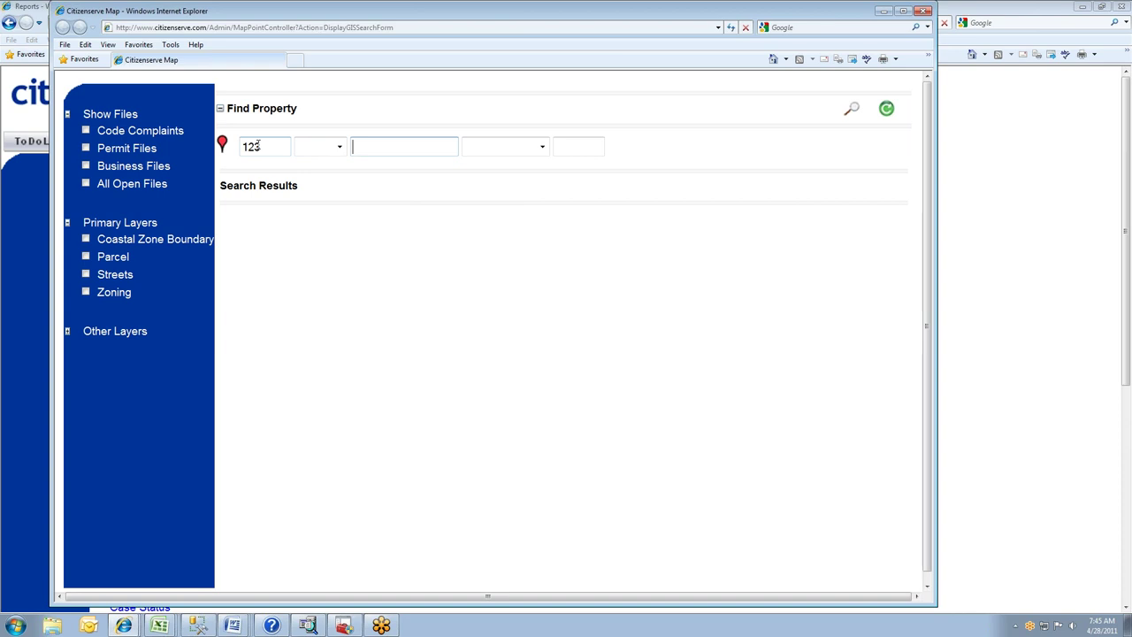
text(paddock)
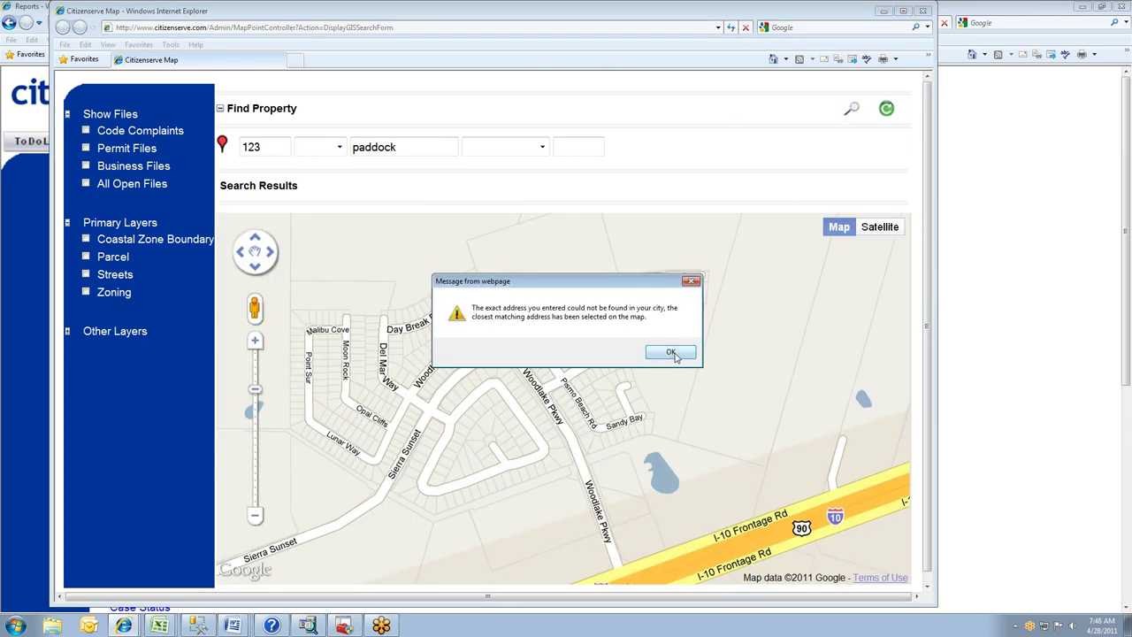
click(670, 353)
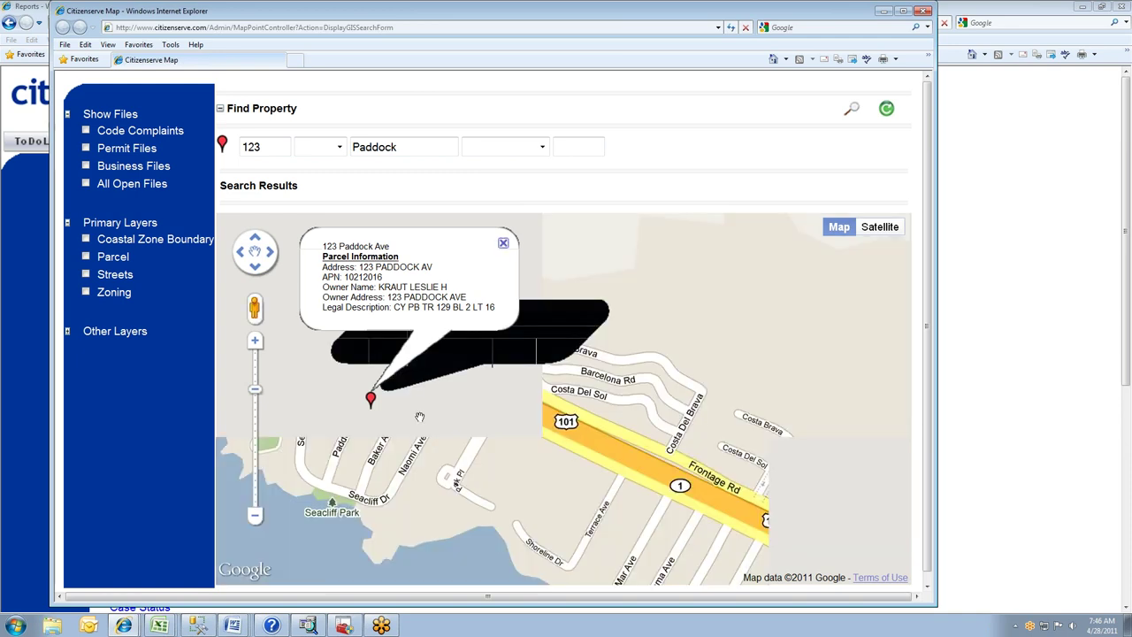
click(504, 242)
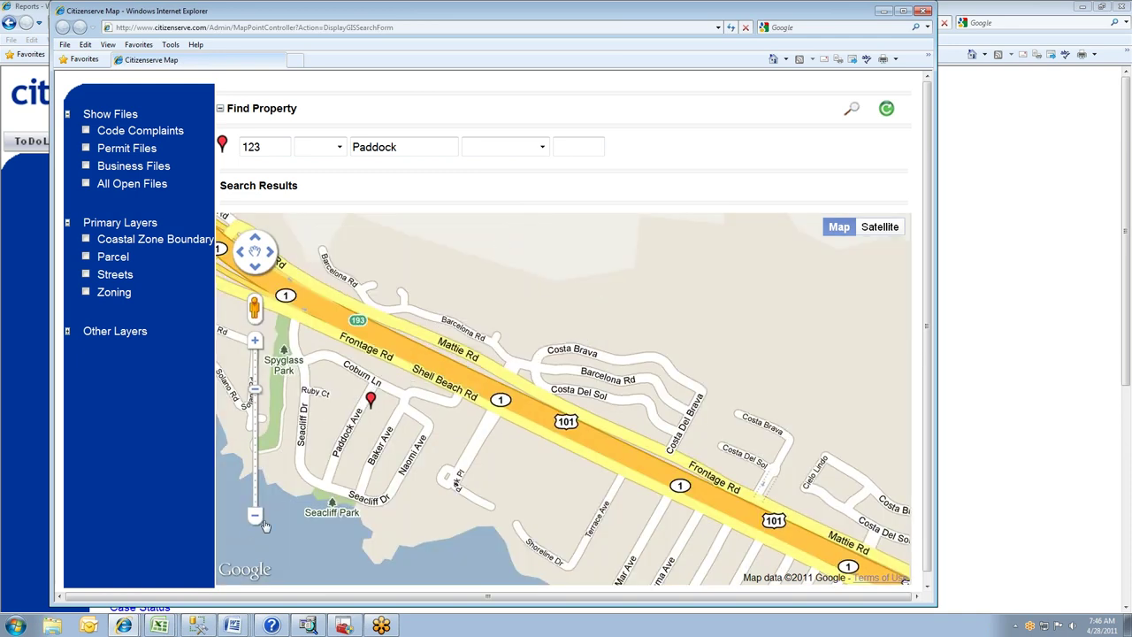
- Turn on the Zoning layer and check the parcel's zone near Seacliff Park: R-1, MAJ_ZONE R
click(257, 520)
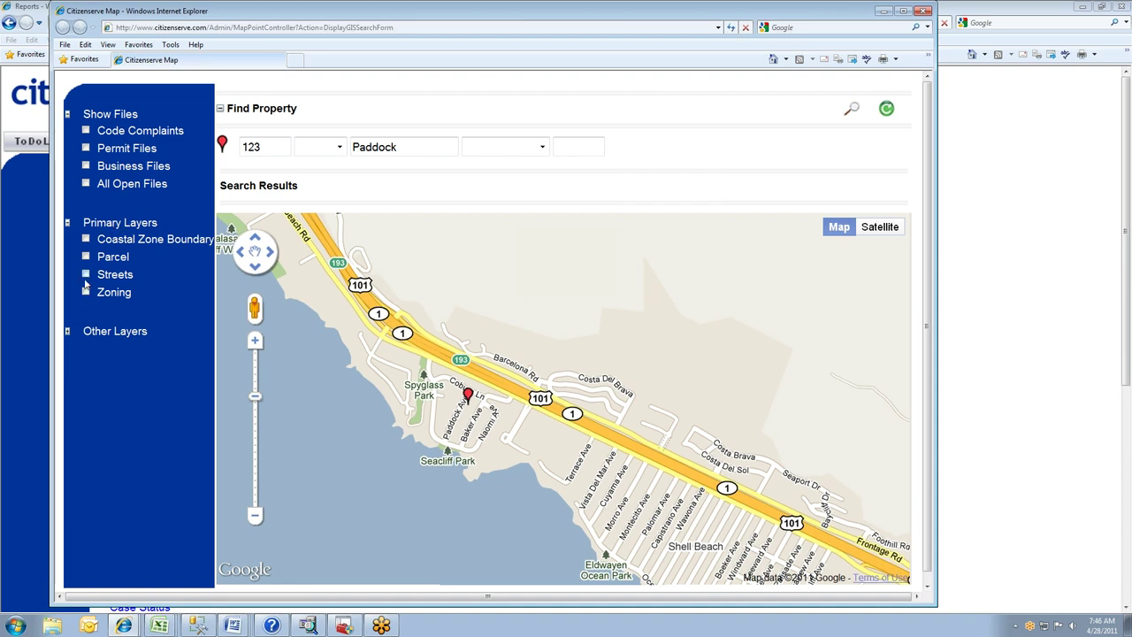
click(86, 293)
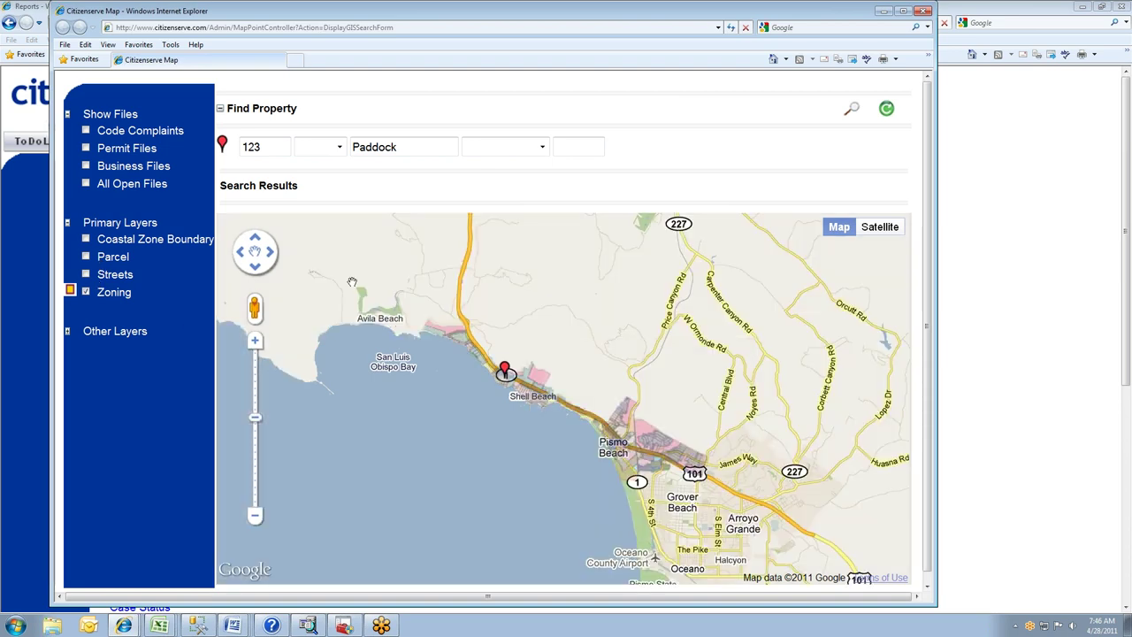
click(254, 341)
click(255, 342)
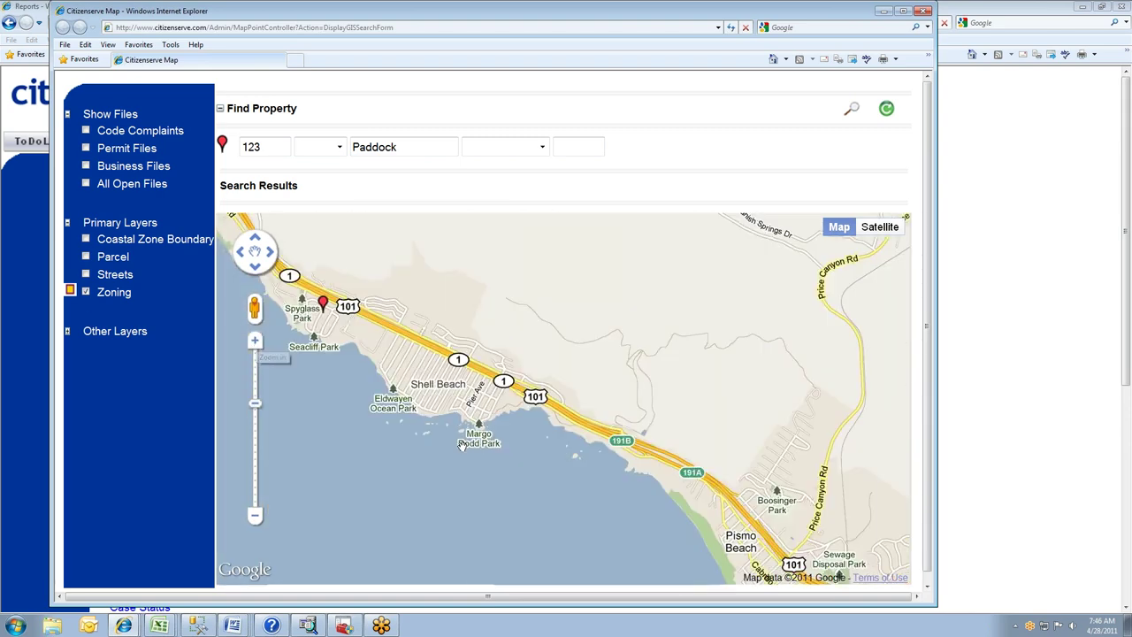
drag(314, 335, 406, 339)
click(406, 339)
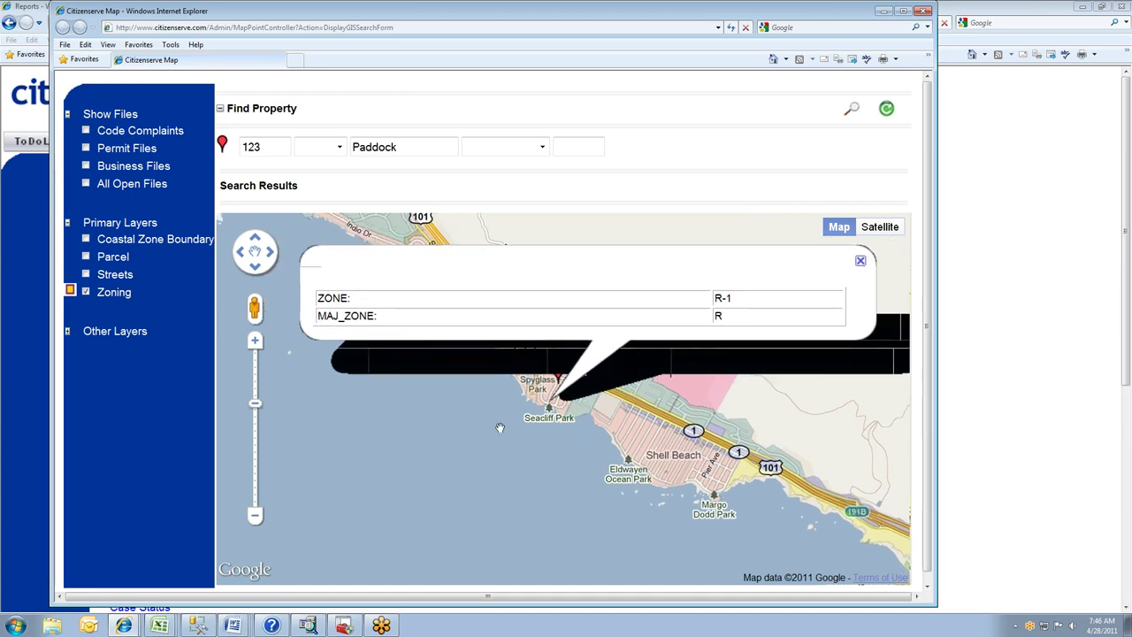
click(861, 263)
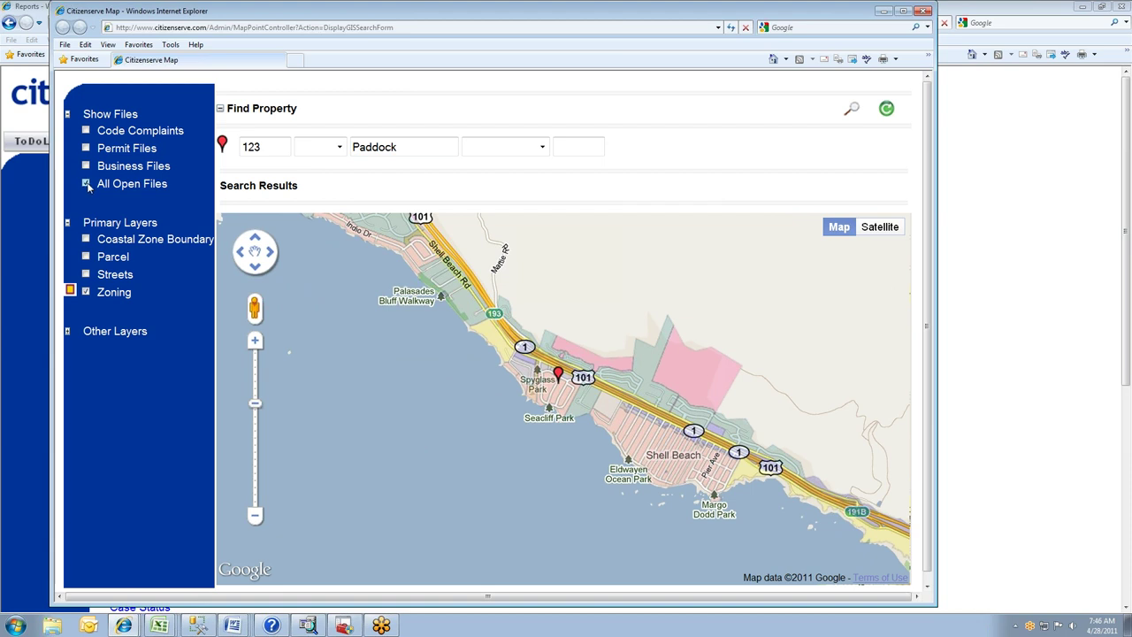